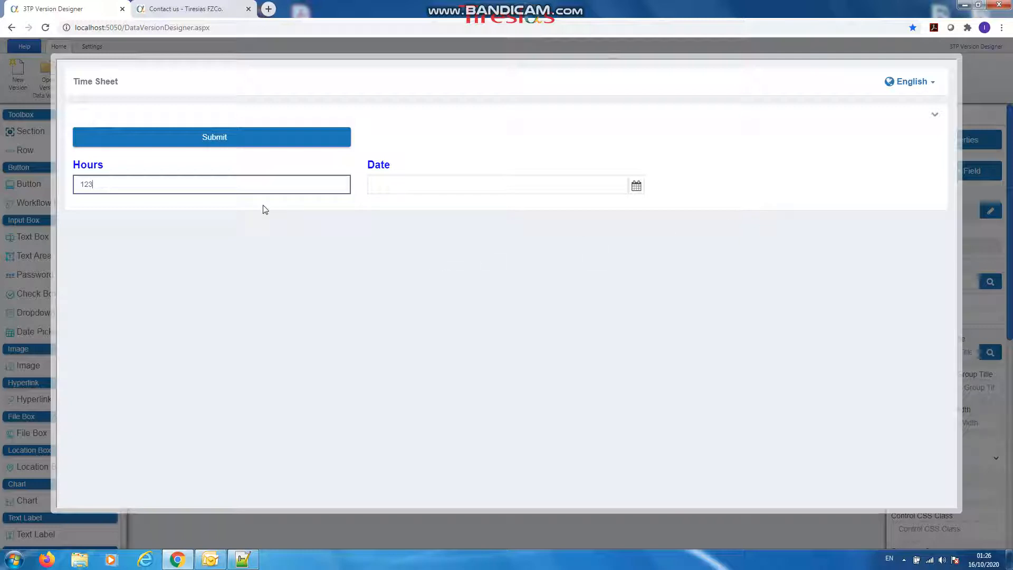
- Close the form preview, open the version code and fill it with the default VB.NET code
click(987, 84)
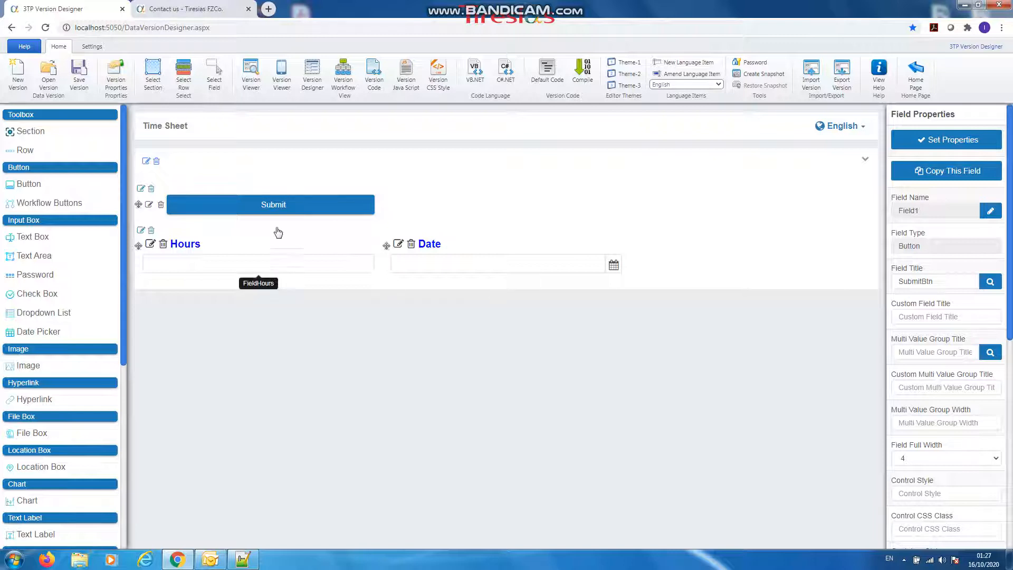
click(374, 69)
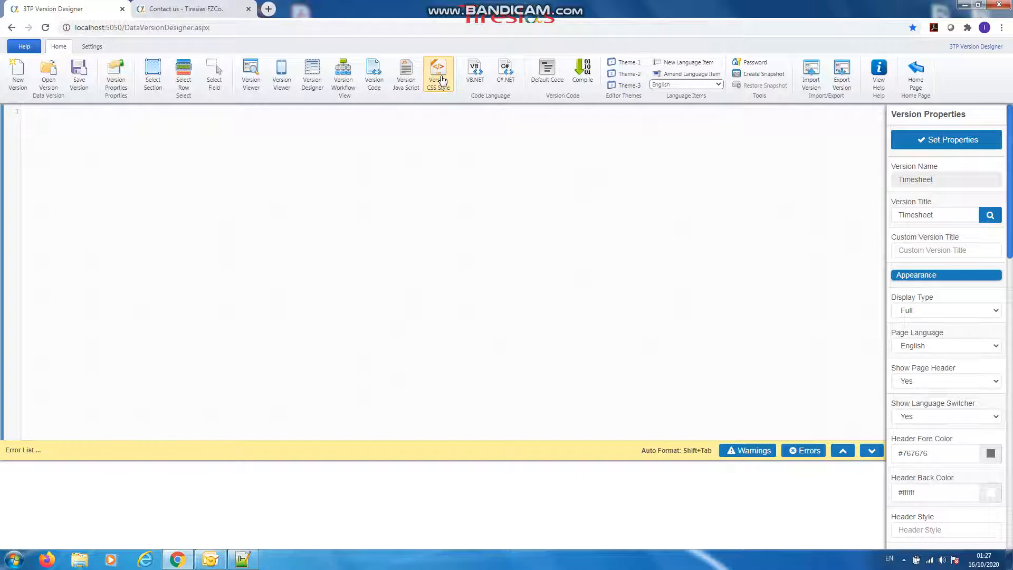
click(373, 74)
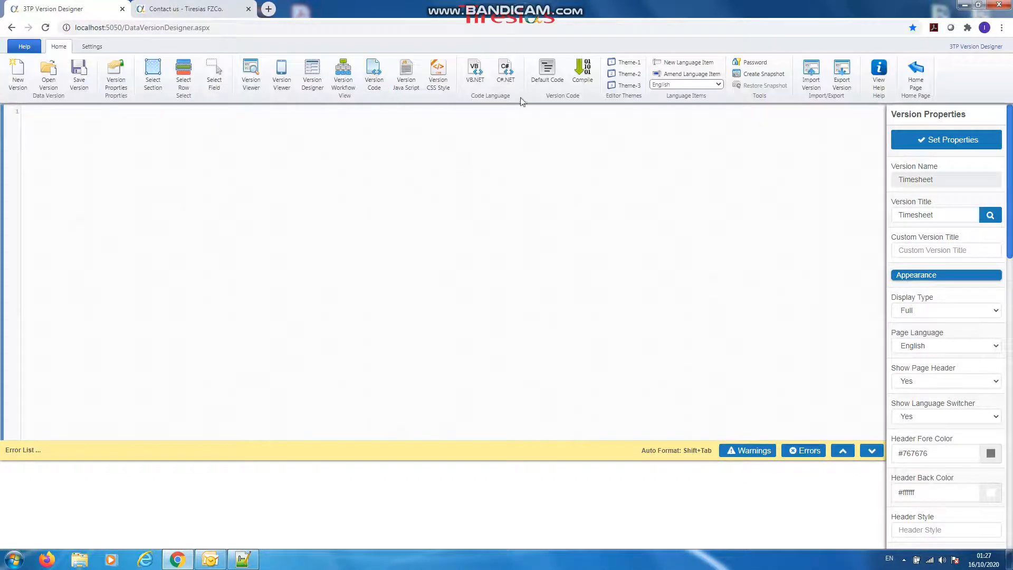
click(547, 82)
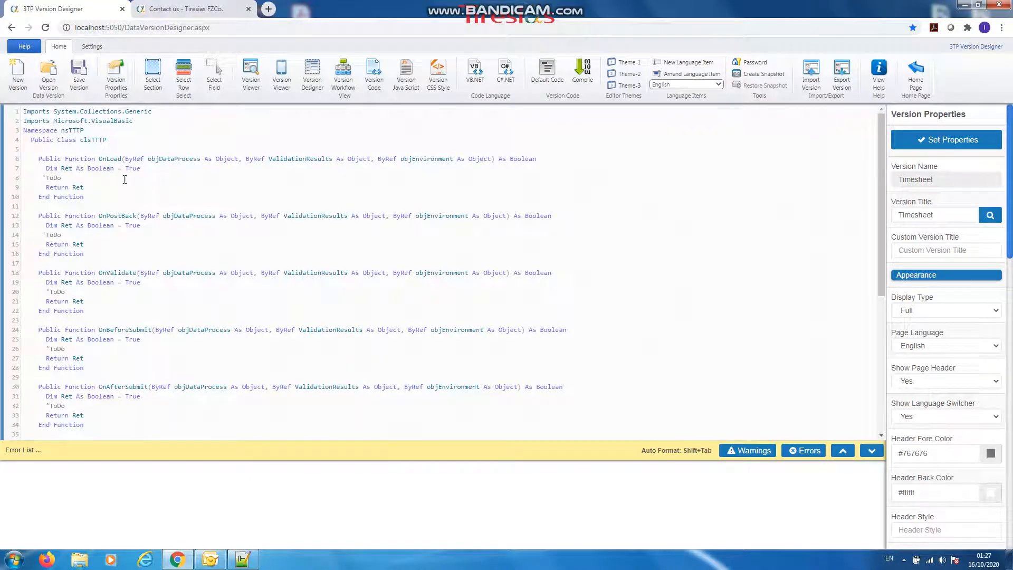
- Delete the GetChartData and GetFieldData functions from the version code, along with the leftover blank line
scroll(123, 253, down, 5)
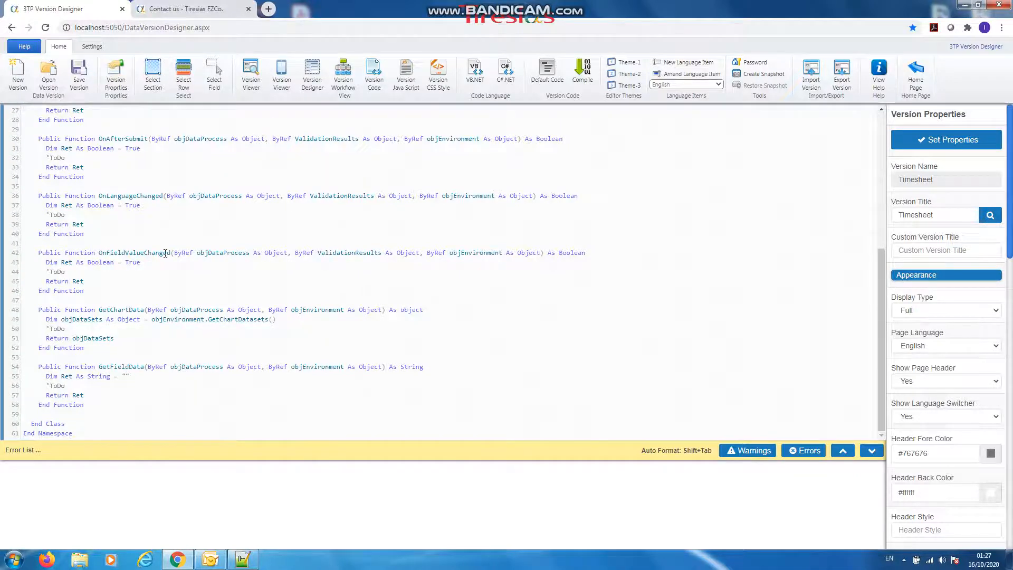
scroll(165, 254, up, 9)
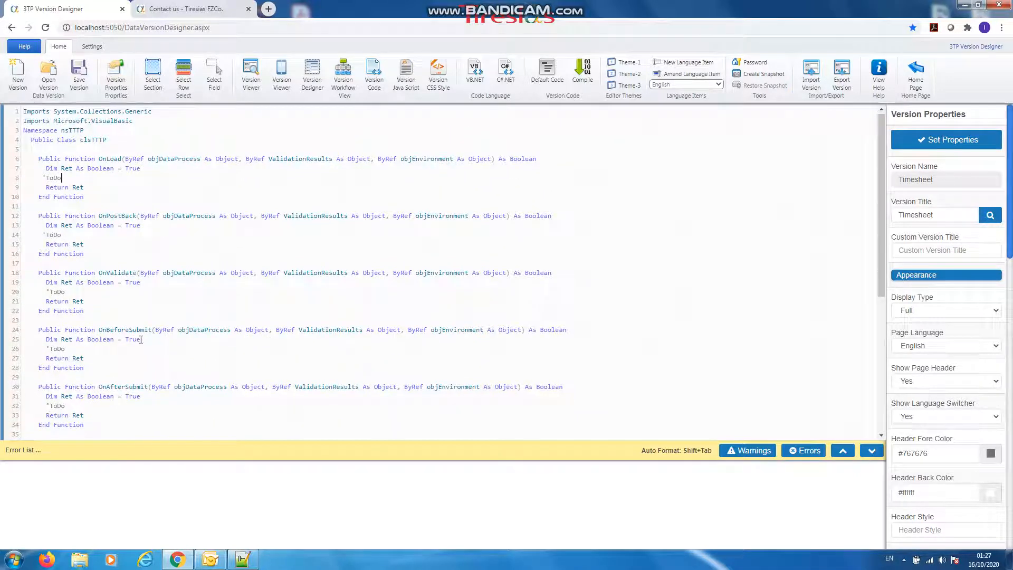
scroll(141, 340, down, 6)
scroll(140, 339, down, 3)
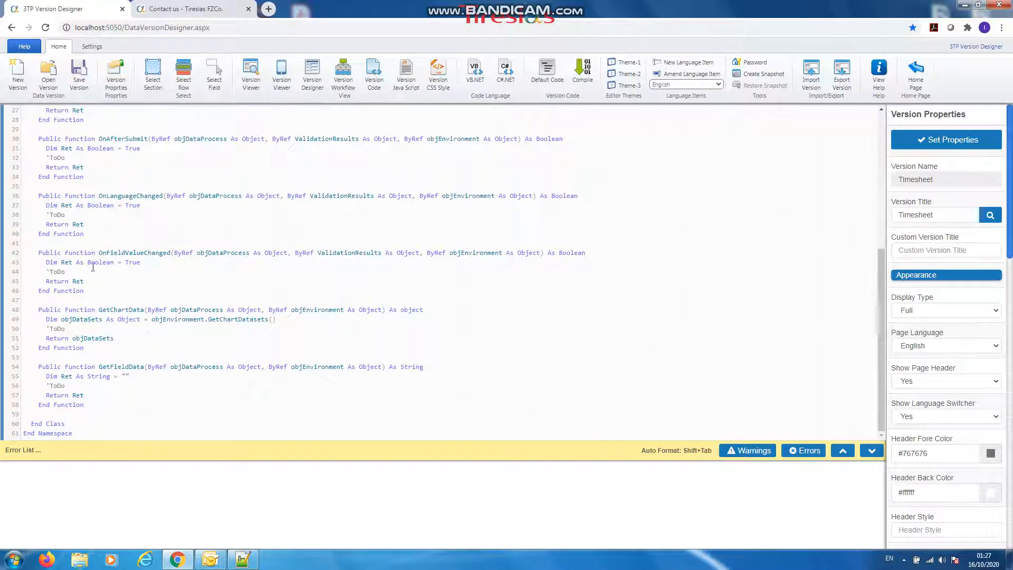
drag(95, 407, 2, 315)
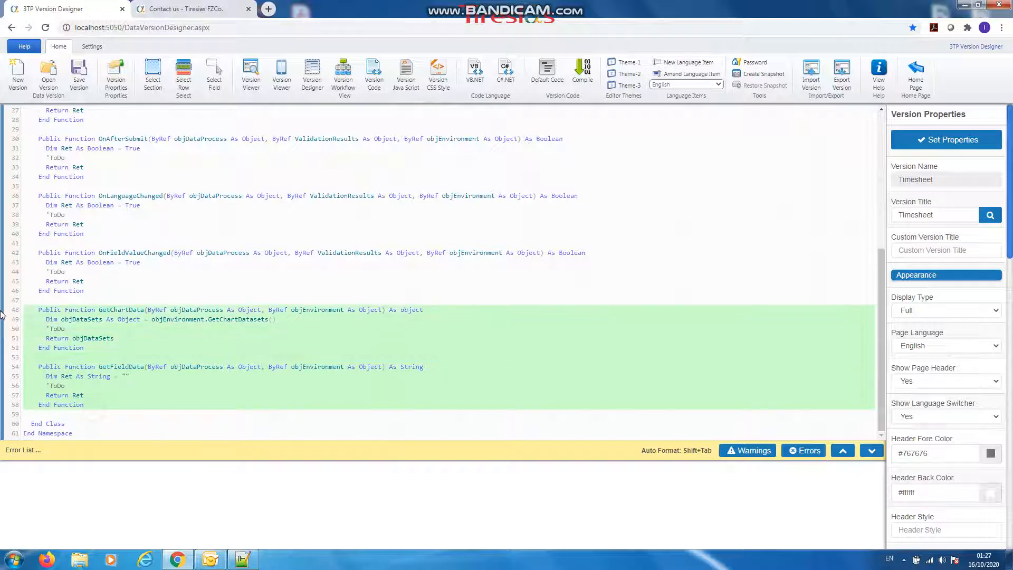
key(Delete)
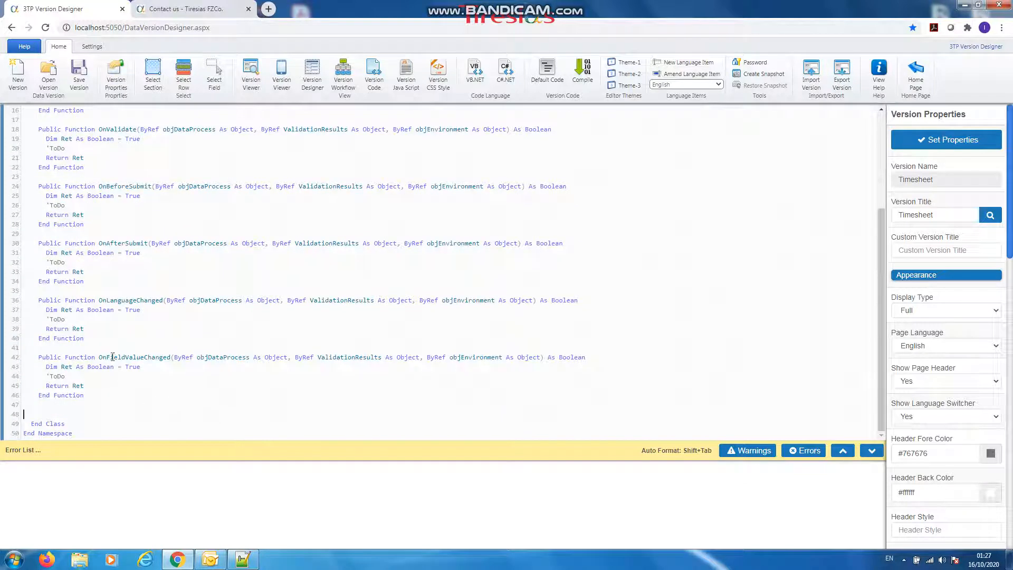
key(BackSpace)
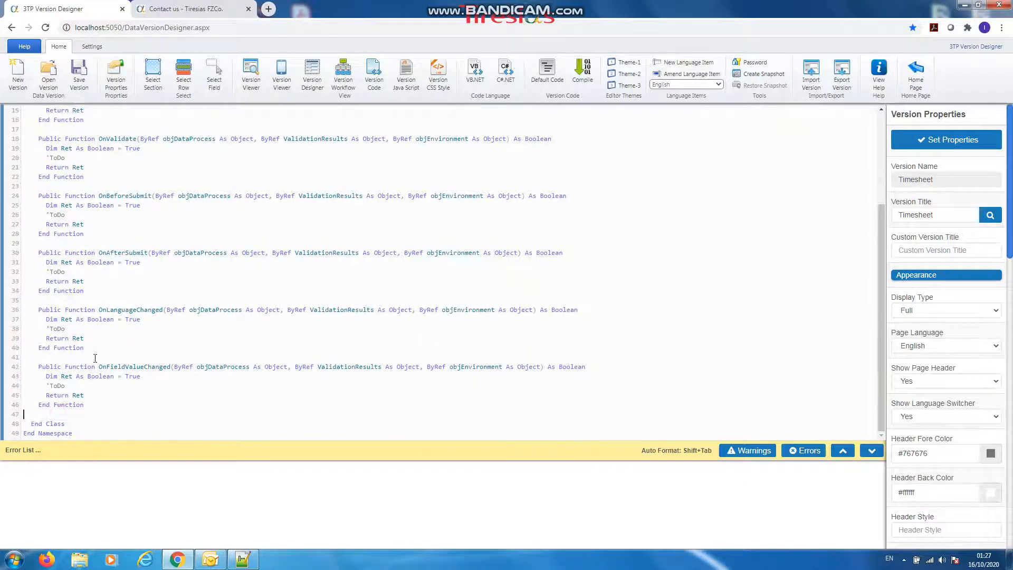
- Delete all functions from OnLoad through OnLanguageChanged, keeping only OnFieldValueChanged in the class
drag(90, 351, 18, 161)
key(Delete)
key(Delete)
key(Delete)
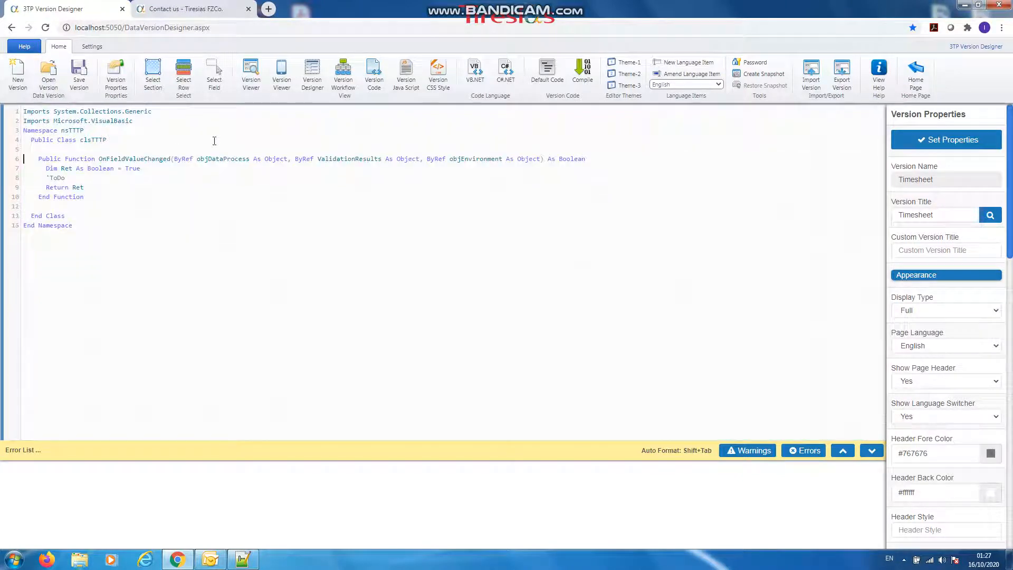
click(166, 215)
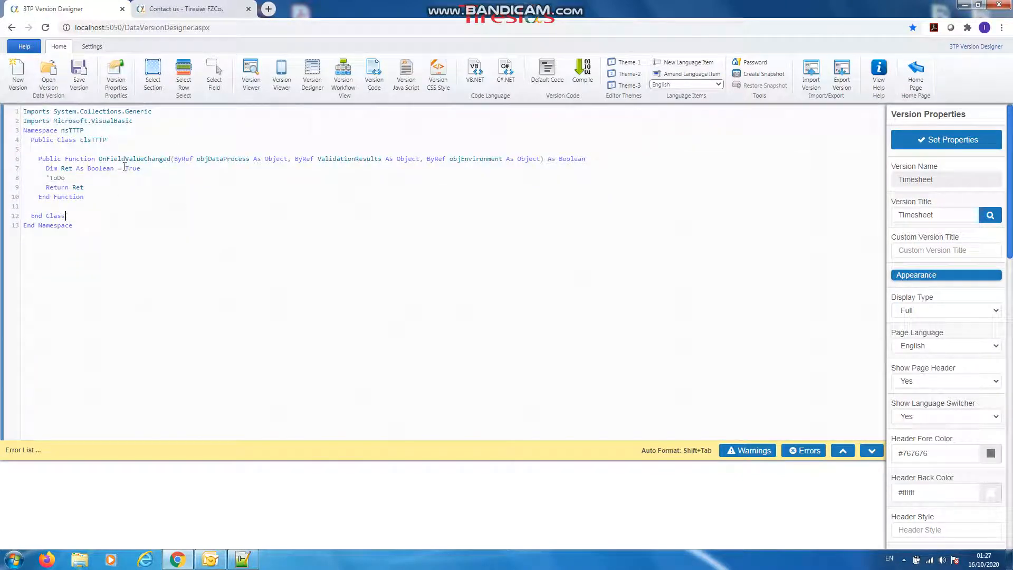
click(162, 231)
- Replace the ToDo comment in OnFieldValueChanged with the uncommented reference objDataProcess.Field("FieldHours_0")
click(224, 159)
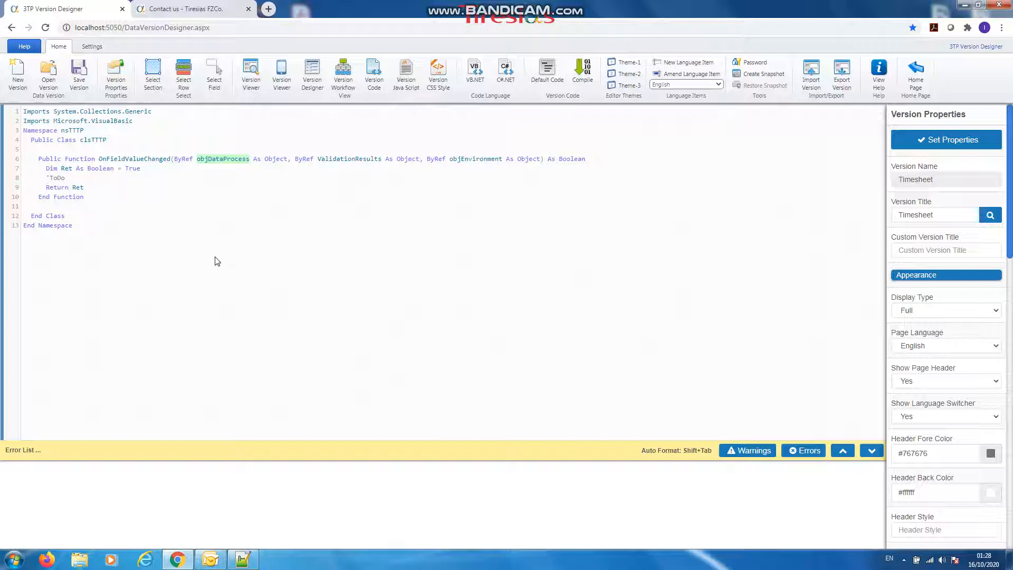
click(218, 159)
click(62, 178)
double_click(57, 179)
text(objDataProcess)
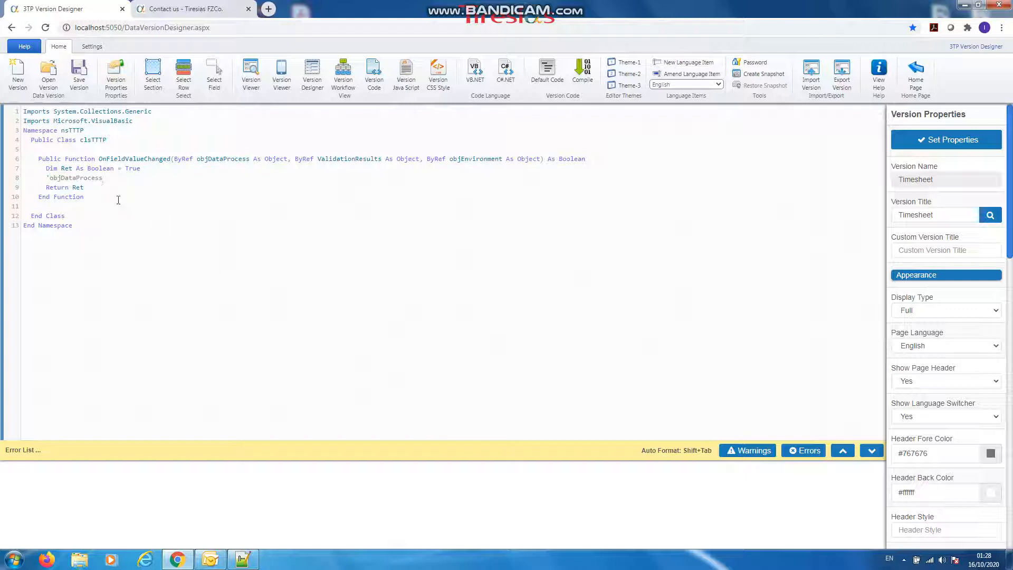
click(50, 178)
key(BackSpace)
text(.Field("FieldHou)
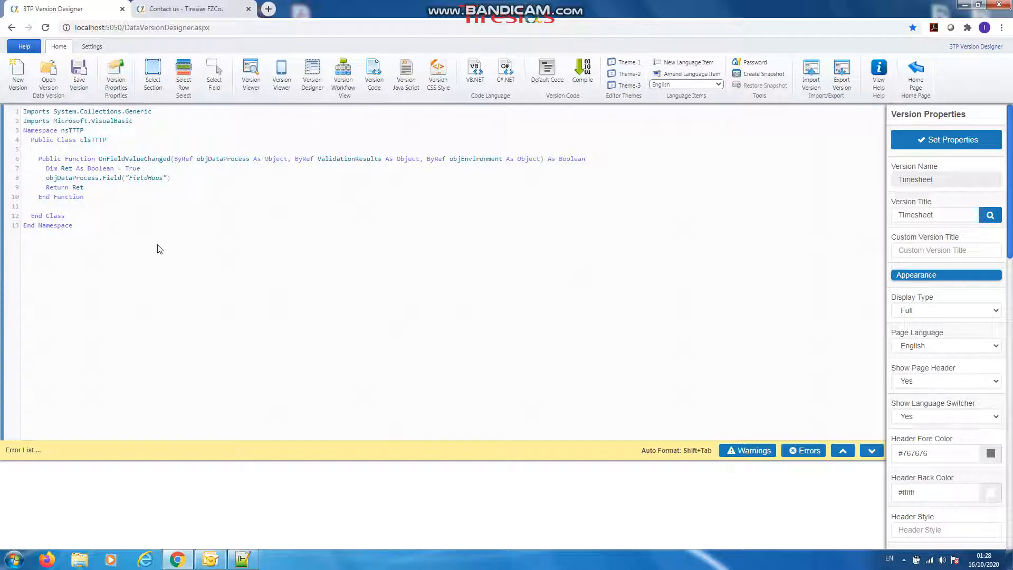
text(rs_0)
key(End)
- Complete the line with .FieldValue = "123456789" and compile the version code
text(.Fi)
text(eldValue)
text( = "")
text(123456)
text(789)
click(583, 71)
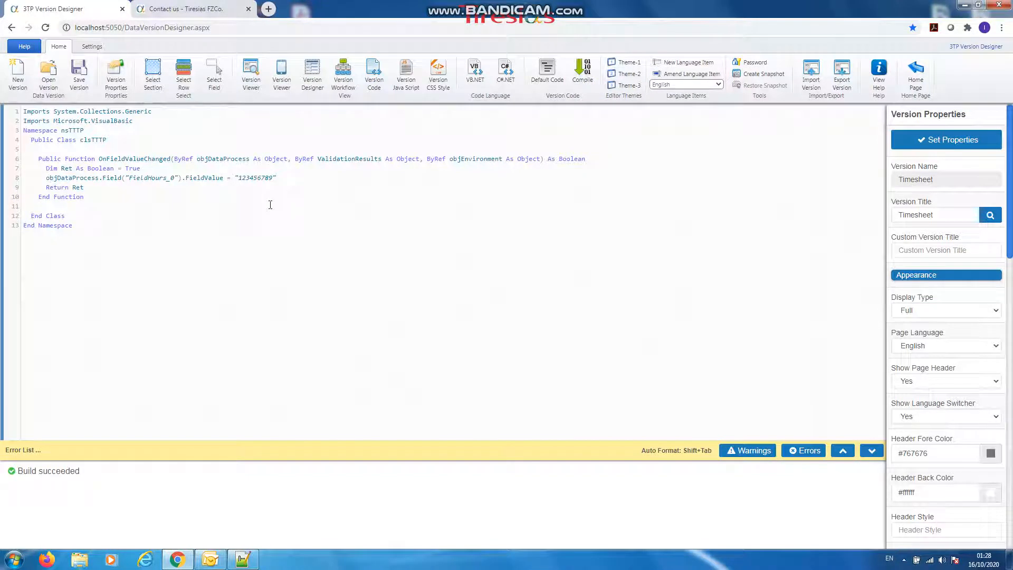
- Copy the function name OnFieldValueChanged and open the Submit button's field properties in the form designer
double_click(124, 159)
key(ctrl+c)
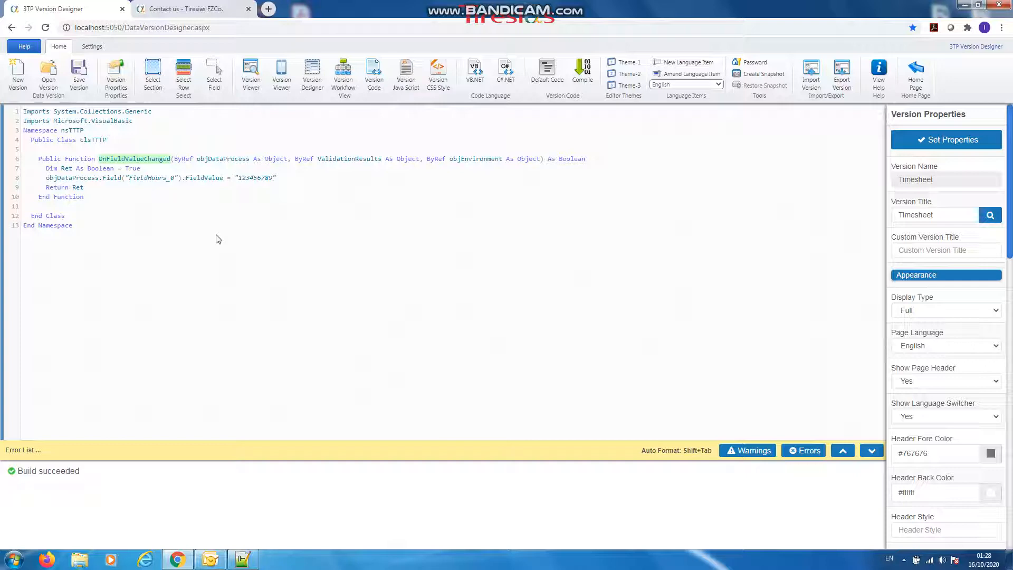
click(313, 75)
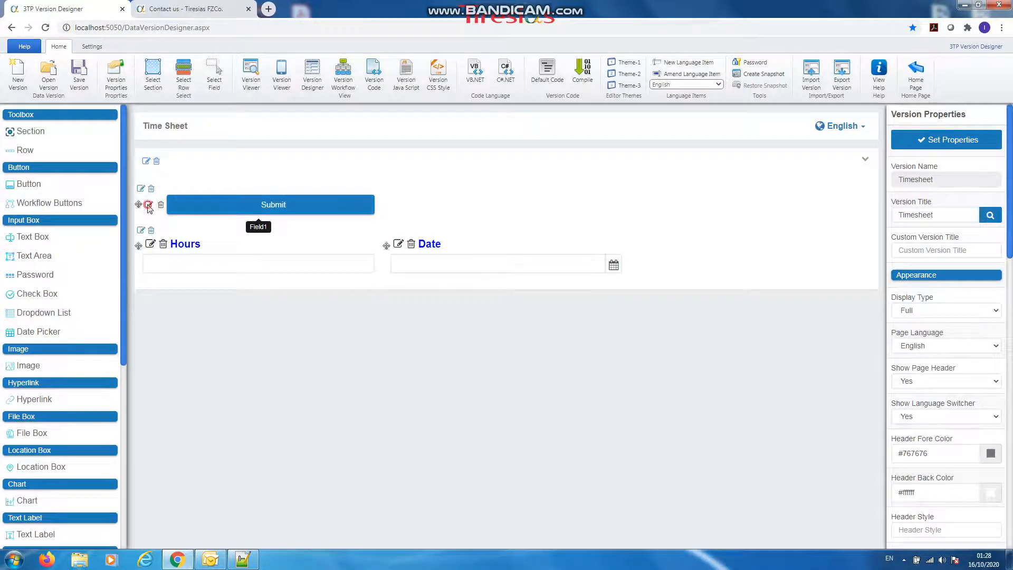
click(148, 205)
scroll(964, 341, down, 4)
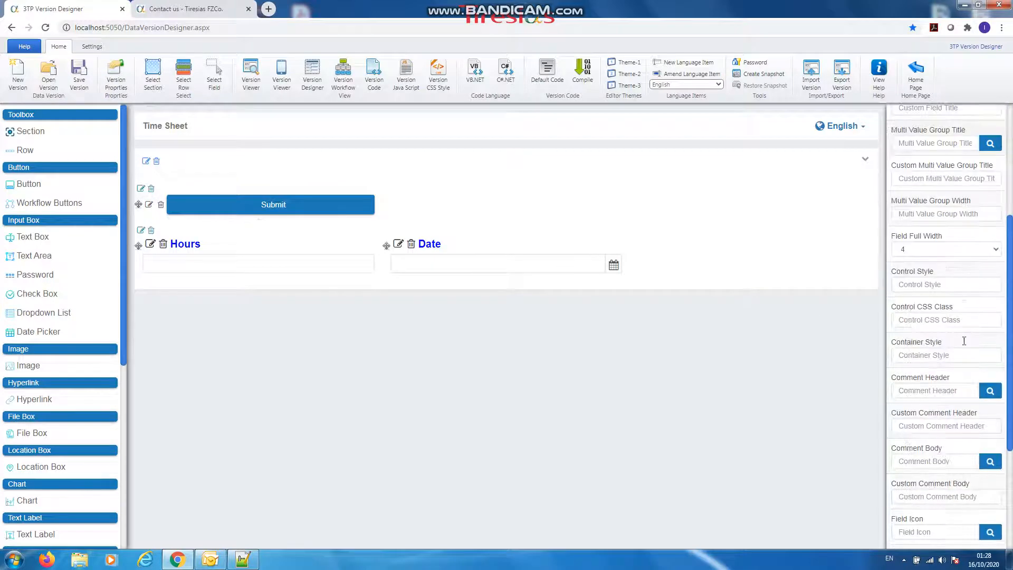
scroll(963, 341, down, 4)
click(903, 419)
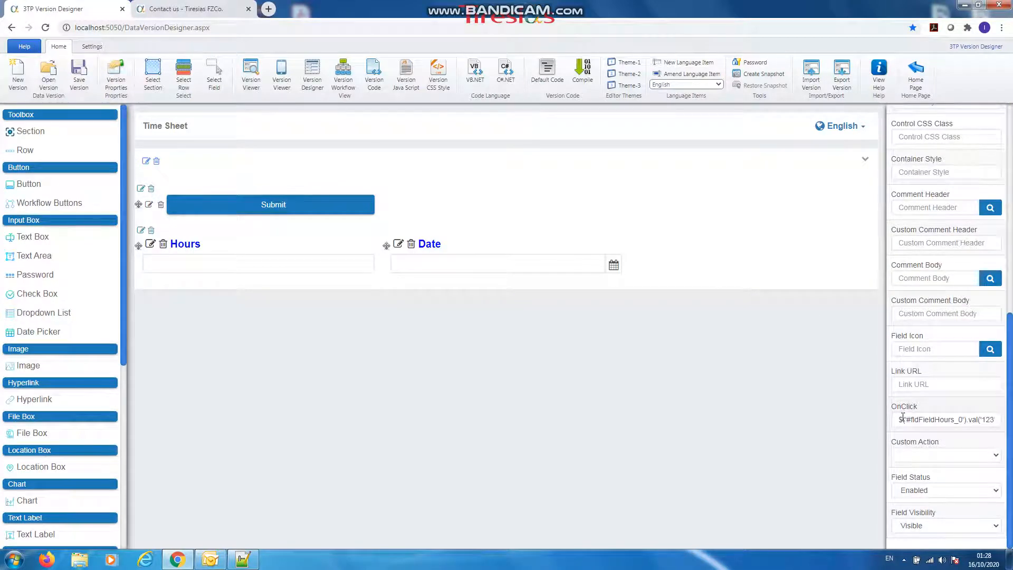
click(903, 419)
key(ctrl+a)
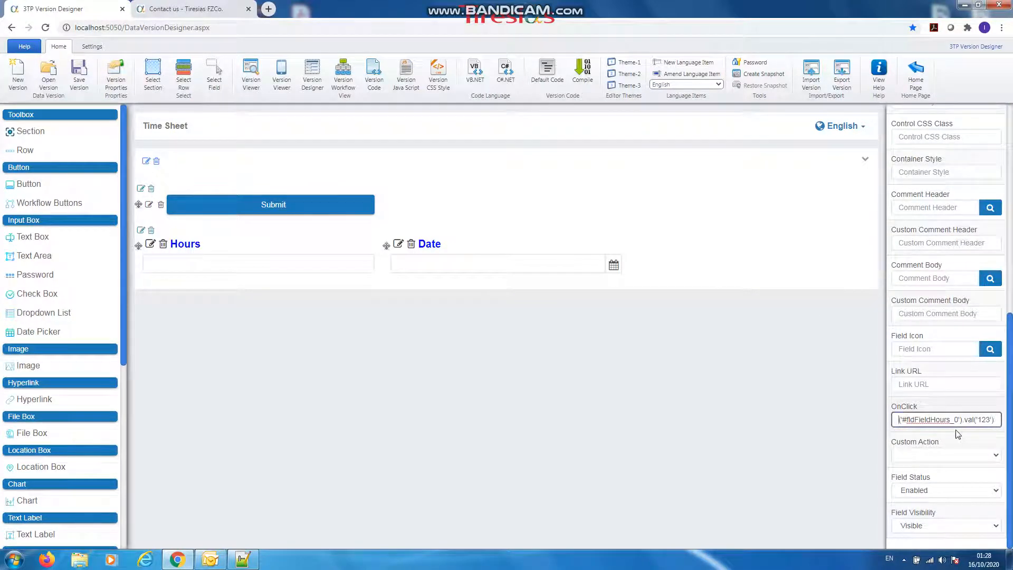
key(BackSpace)
text(@)
key(ctrl+v)
scroll(944, 264, up, 10)
click(948, 140)
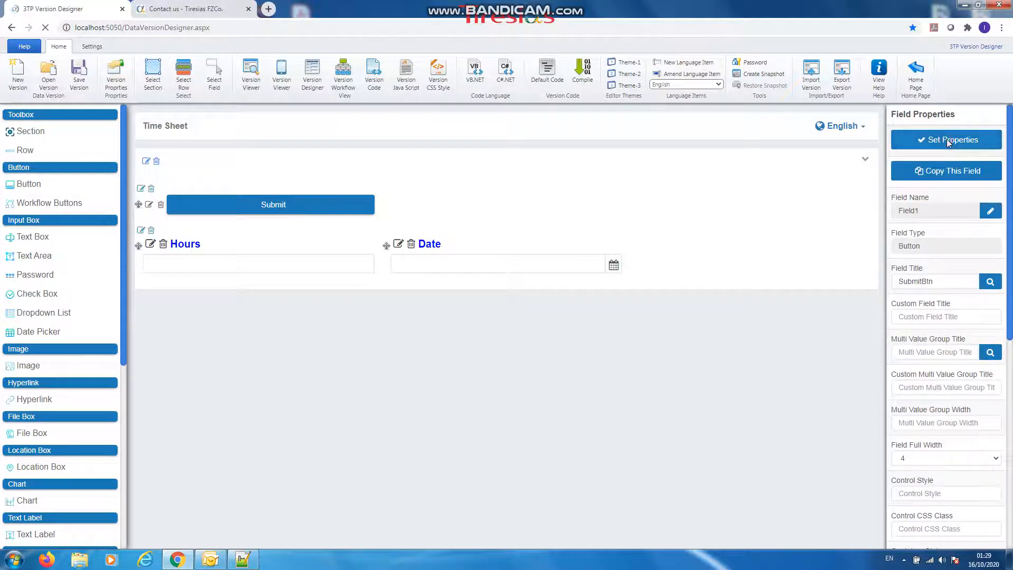
- Preview the Time Sheet form, test the Submit button's effect on the Hours field, and close the preview
click(252, 76)
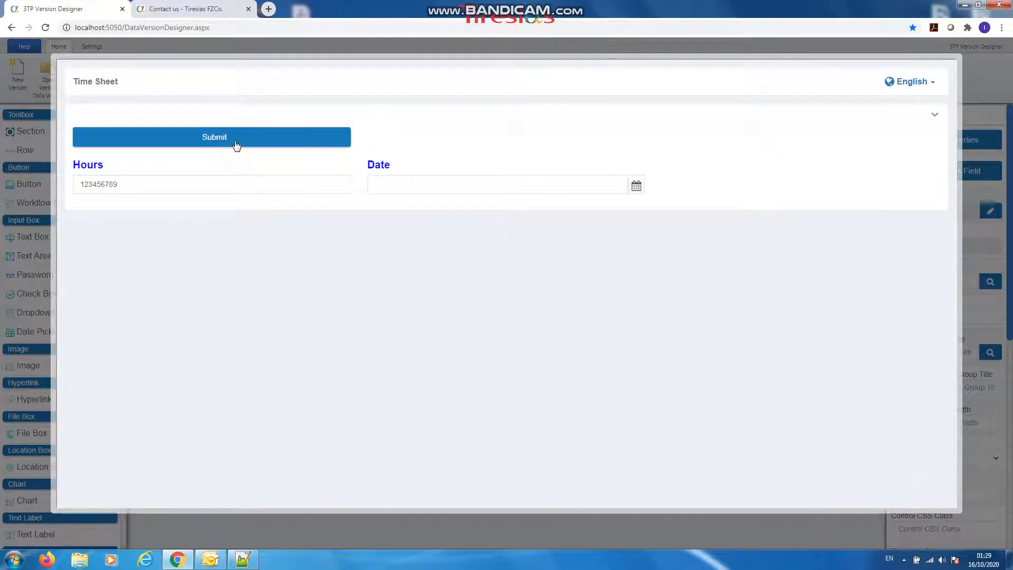
click(236, 146)
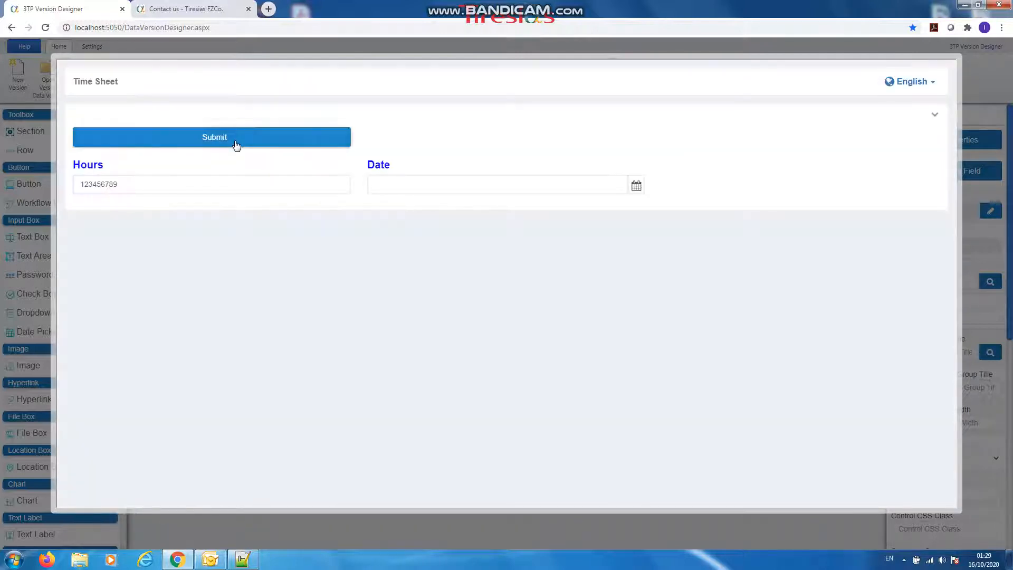
click(235, 144)
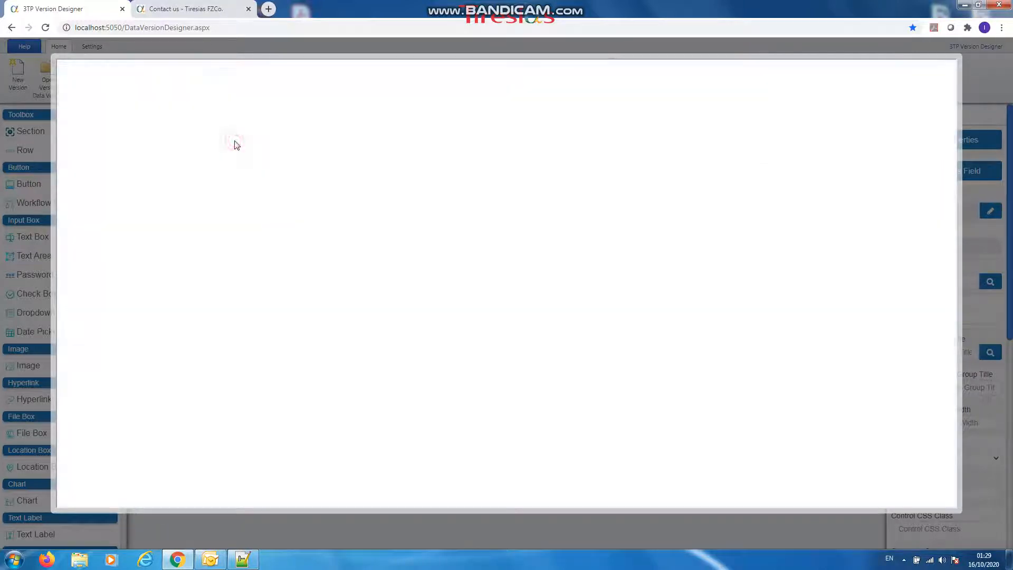
click(126, 186)
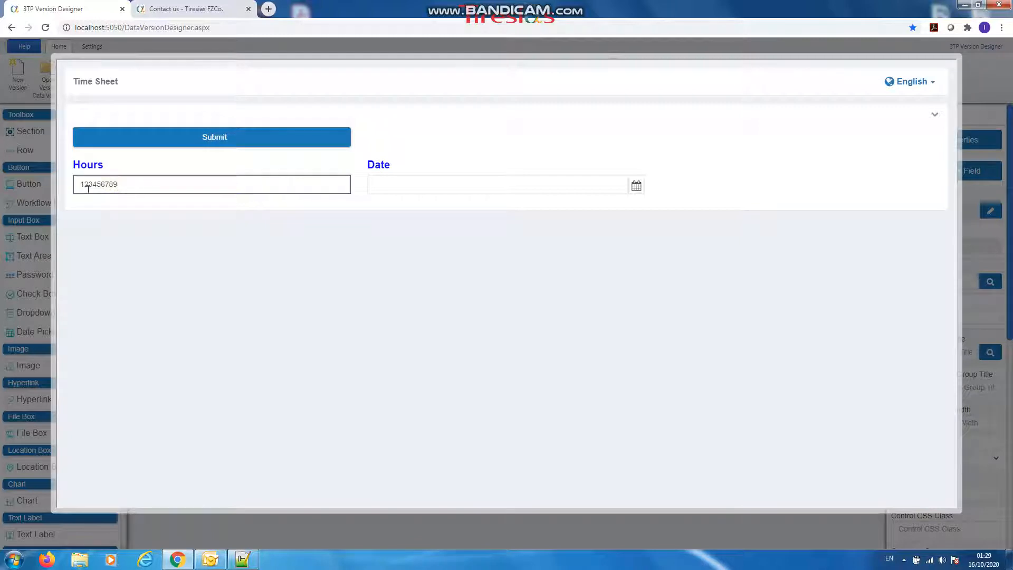
click(138, 262)
click(75, 185)
click(302, 252)
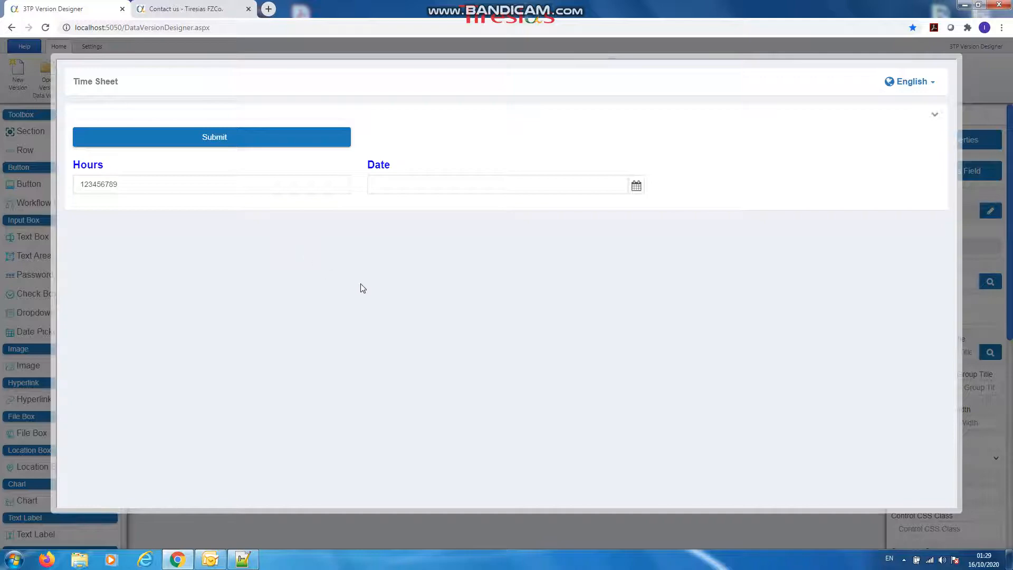
click(977, 78)
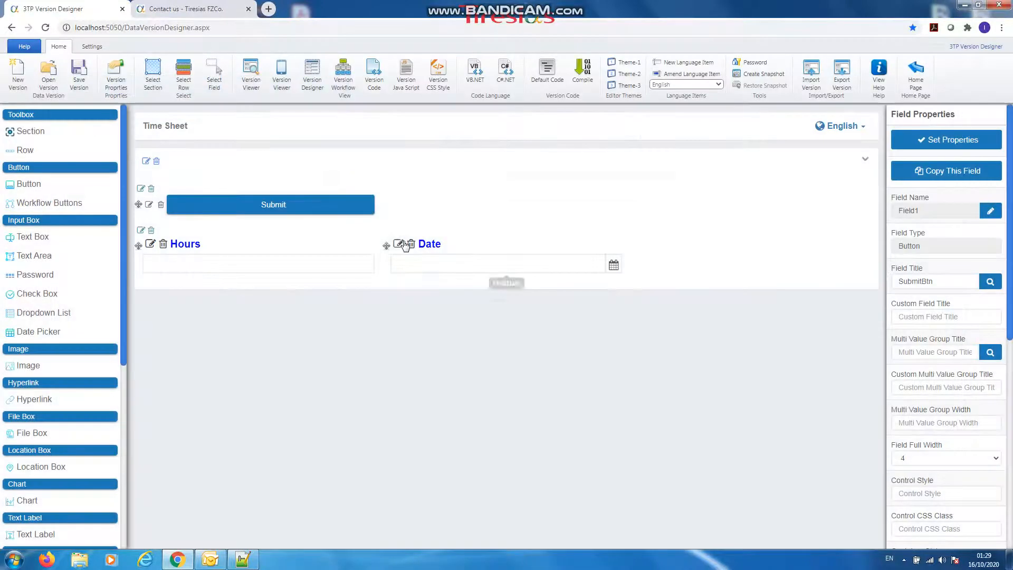
click(176, 265)
click(435, 266)
click(407, 364)
click(175, 261)
click(438, 274)
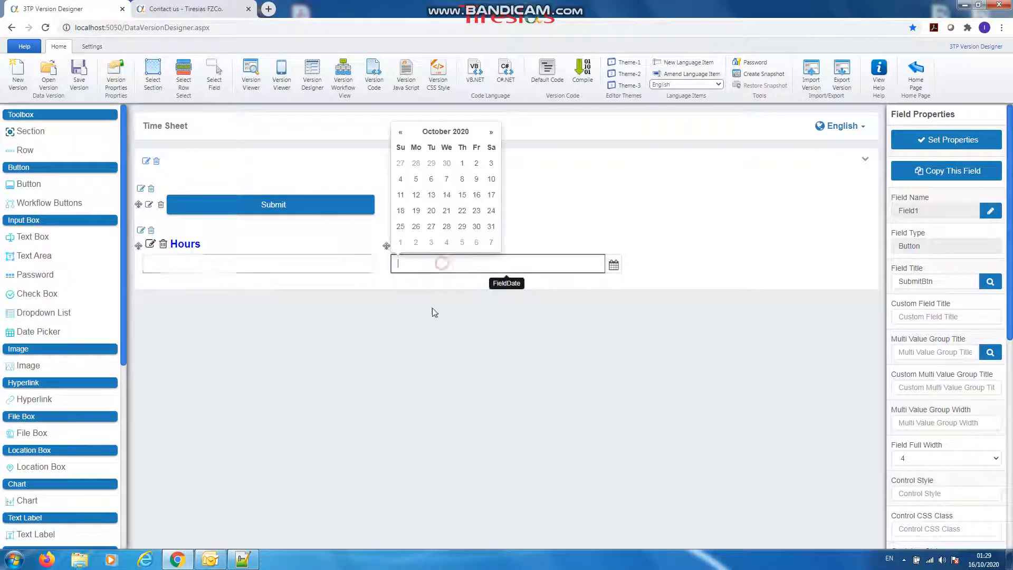
click(420, 359)
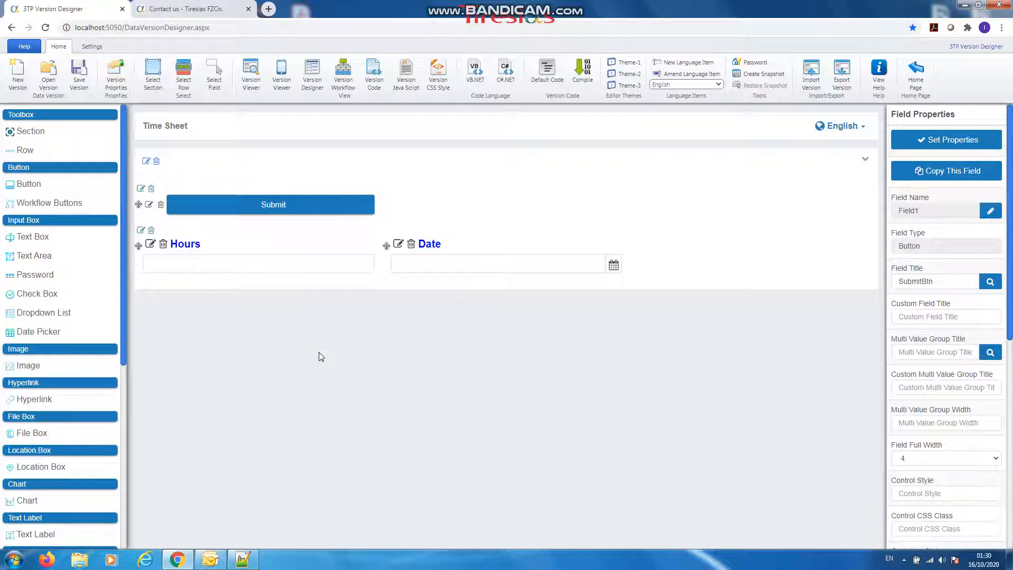
- Start a new template and name it Timesheet
click(92, 47)
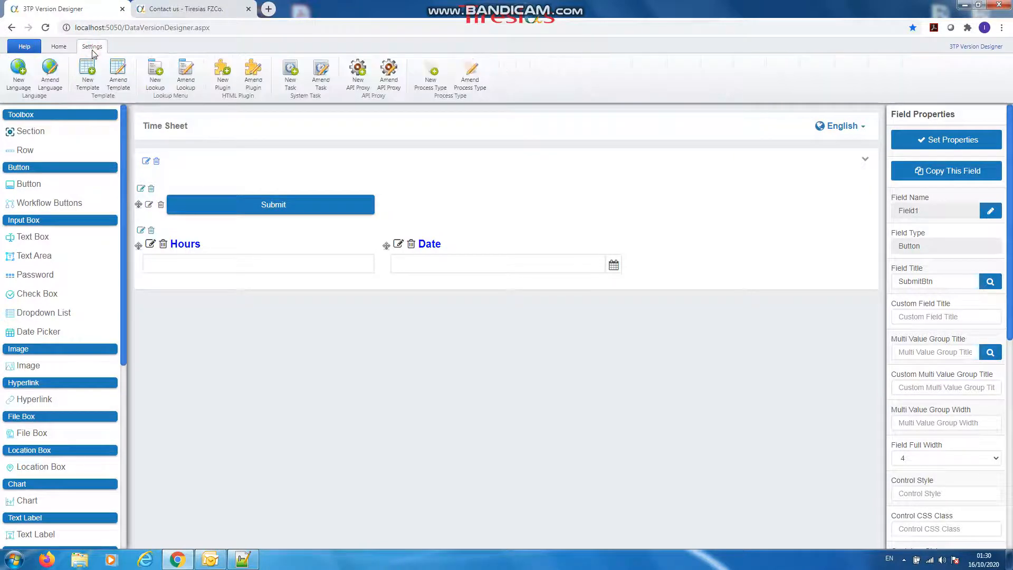
click(88, 73)
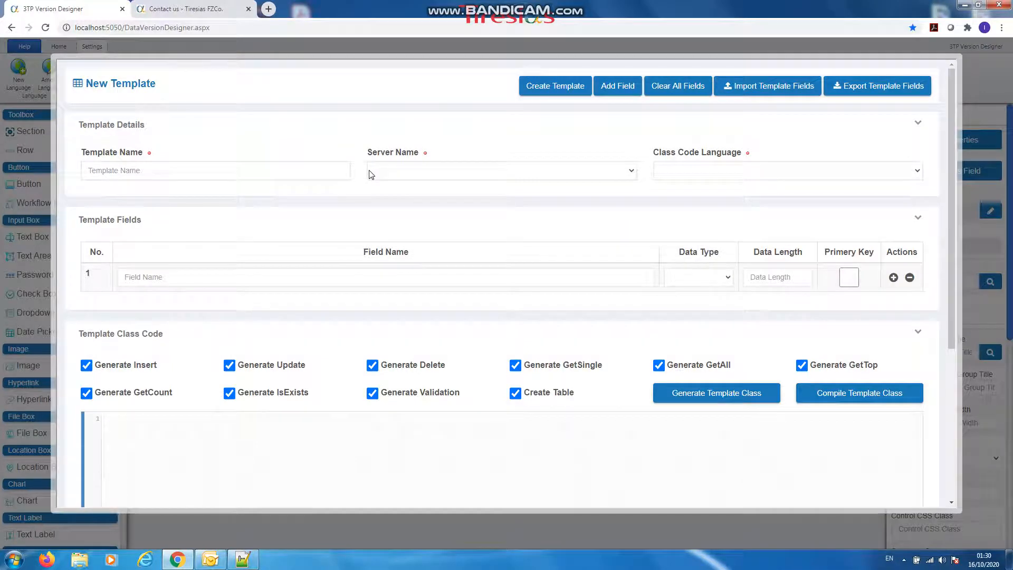
click(130, 168)
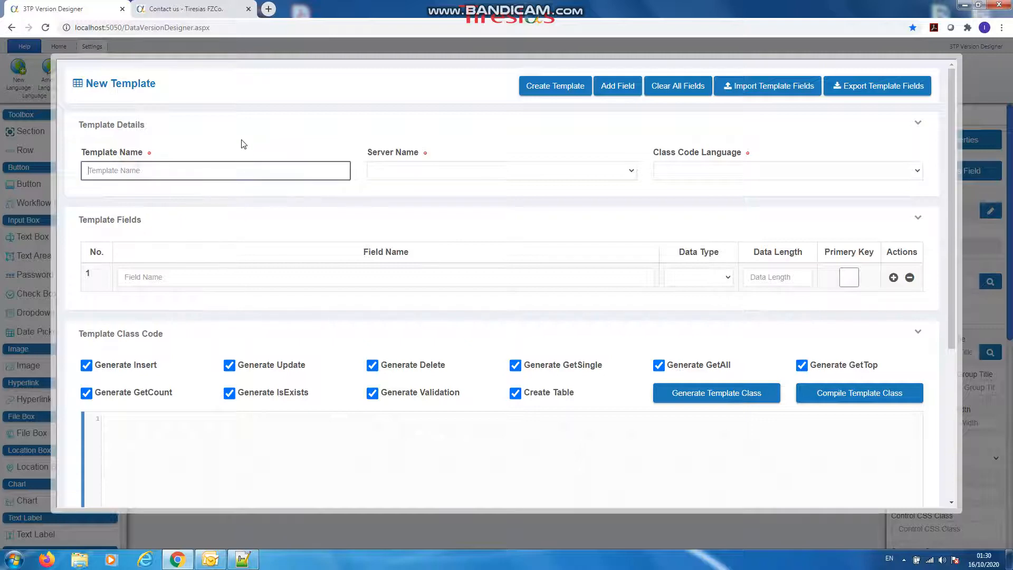
text(Timesheet)
- Switch to Notepad++, note the template name Timesheet in a new document, and minimize the editor
click(134, 172)
click(242, 559)
key(ctrl+n)
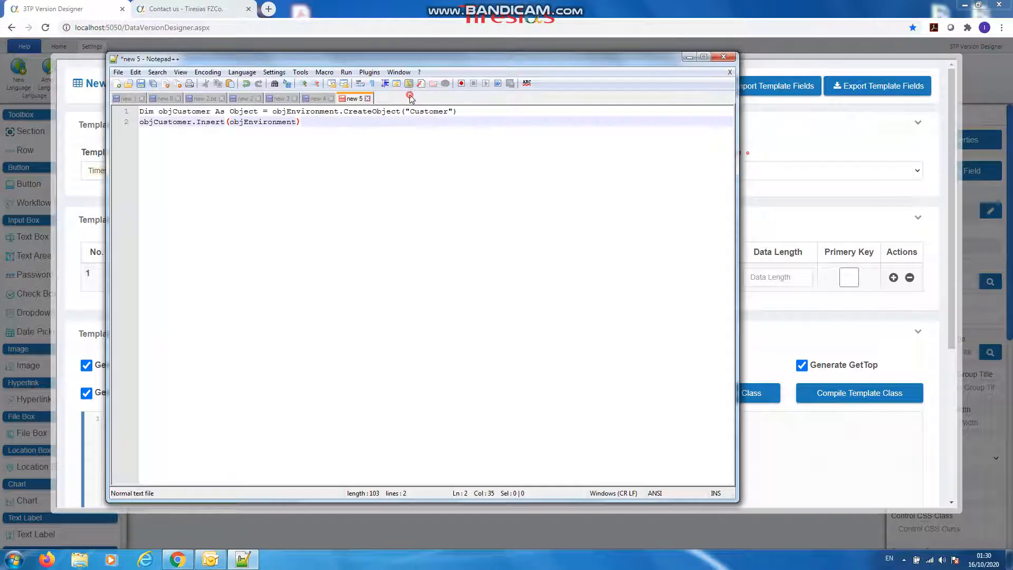
text(Timesheet)
click(690, 58)
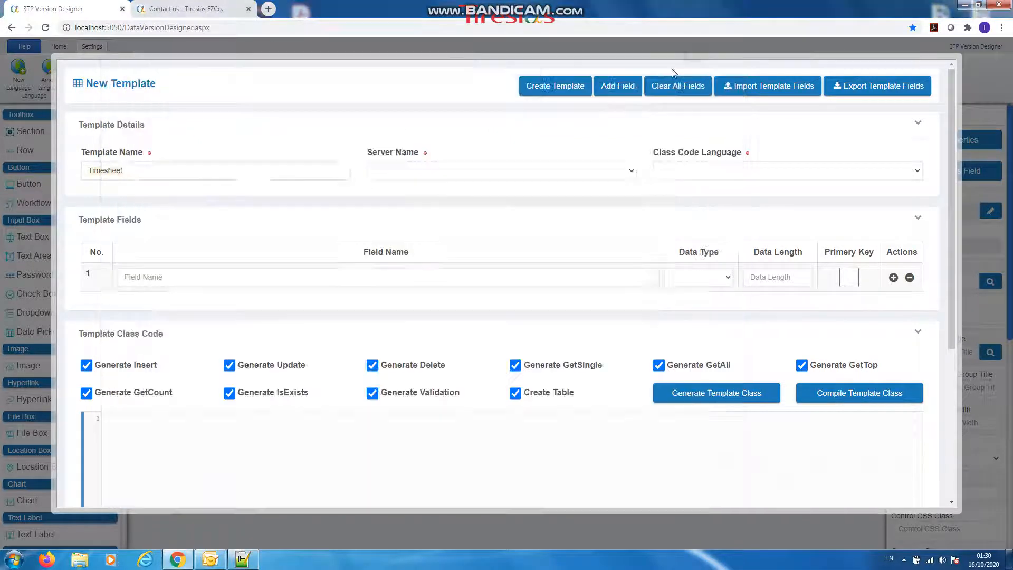
- Set the Timesheet template's server to Server1 and its class code language to VB.NET
click(430, 174)
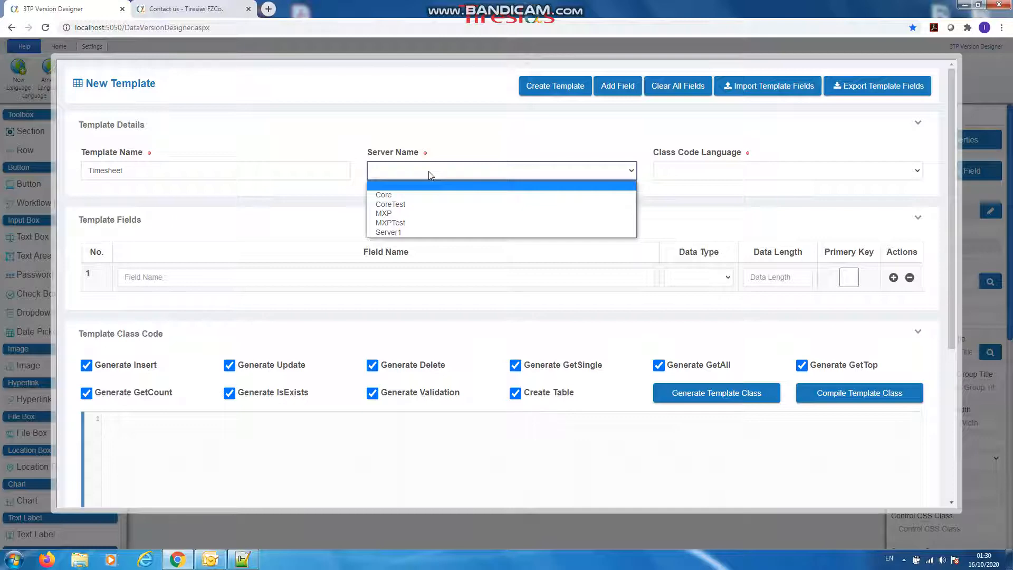
click(397, 233)
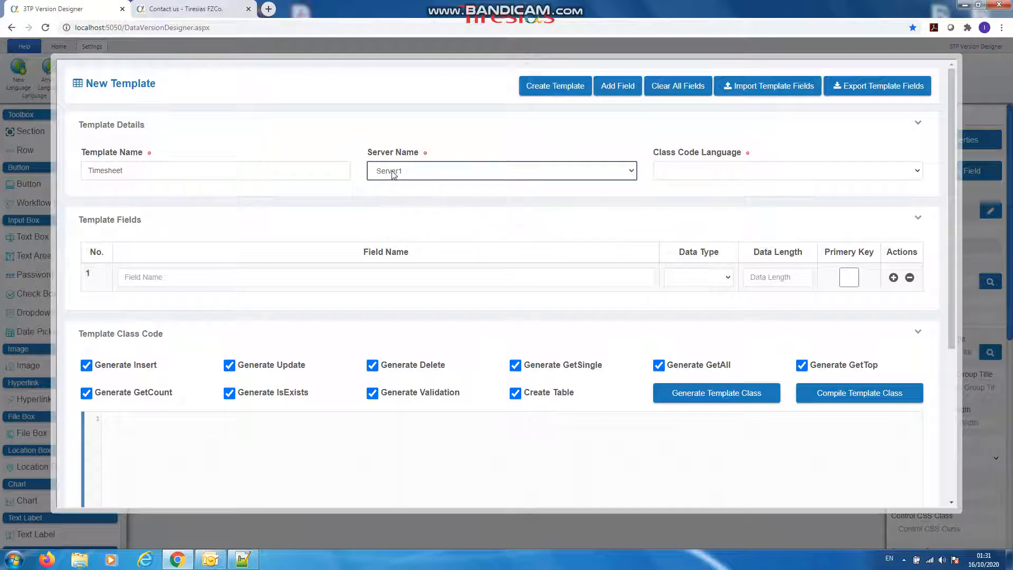
click(688, 175)
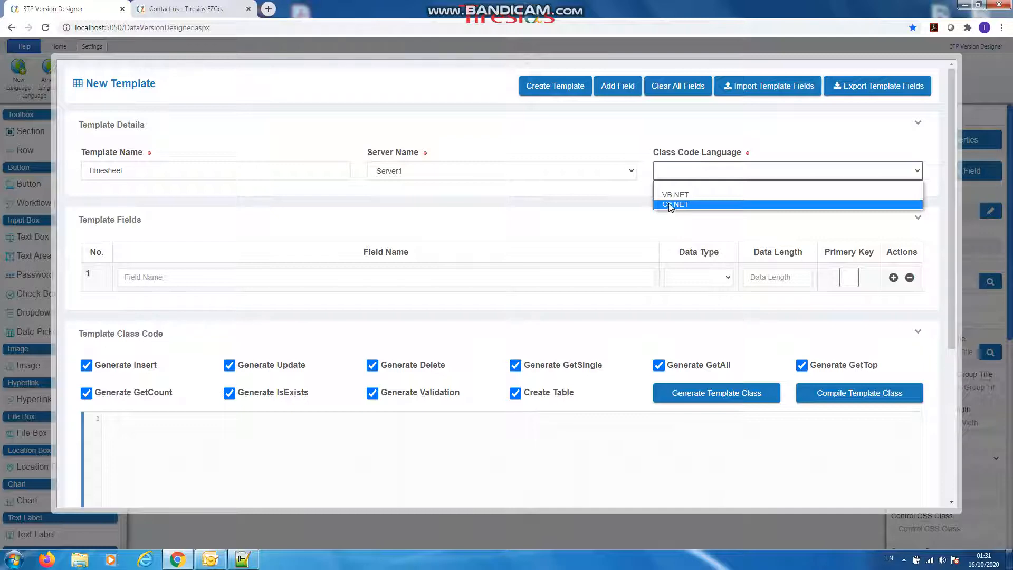
click(674, 194)
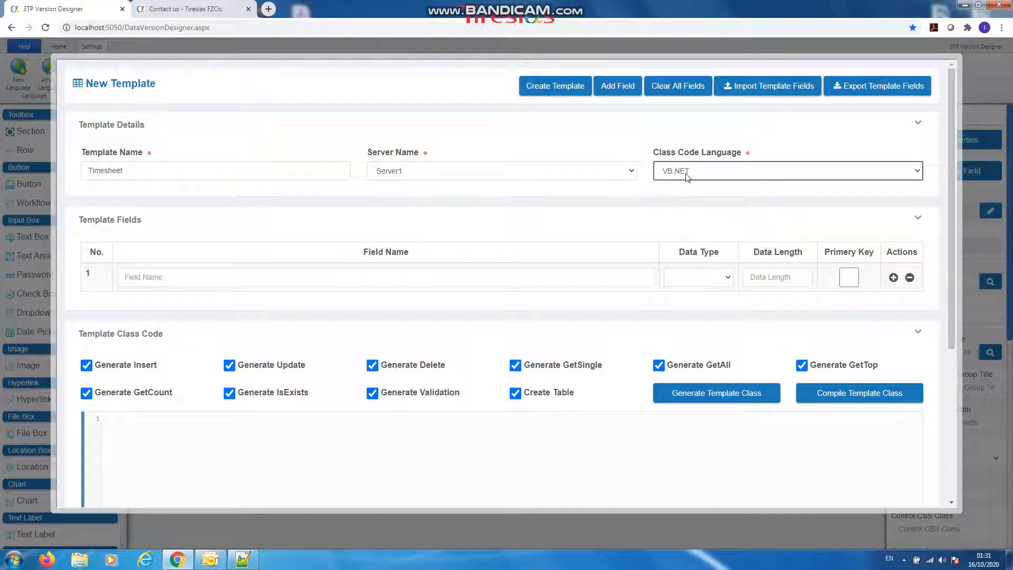
- Define the first template field as cHours with data type Double
click(234, 277)
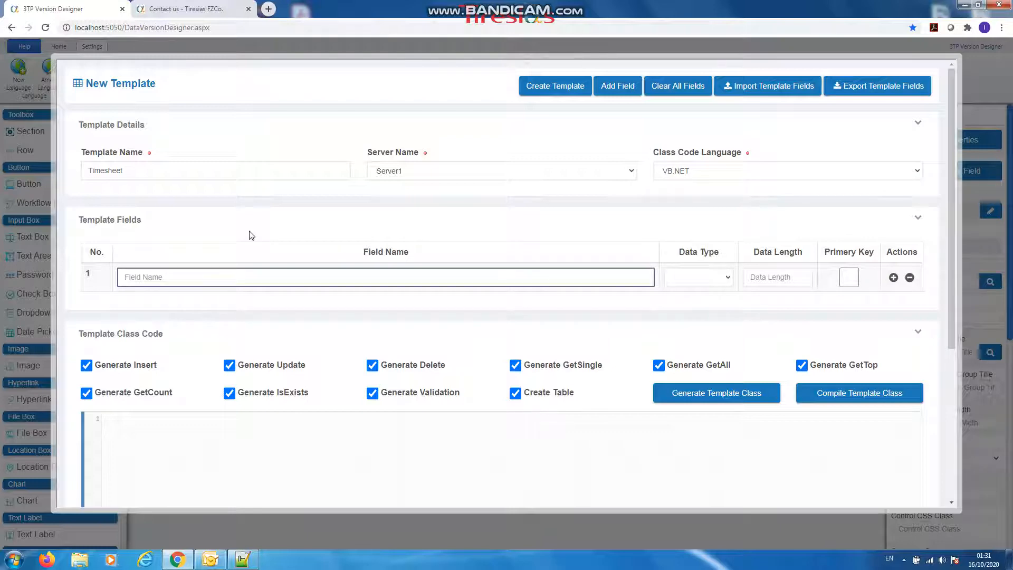
text(cHours)
click(691, 287)
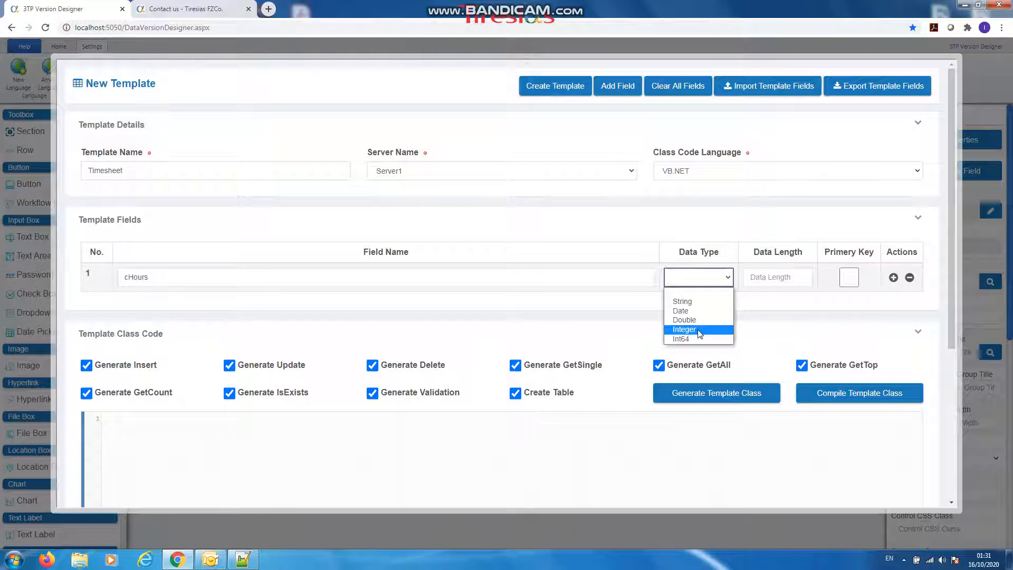
click(685, 319)
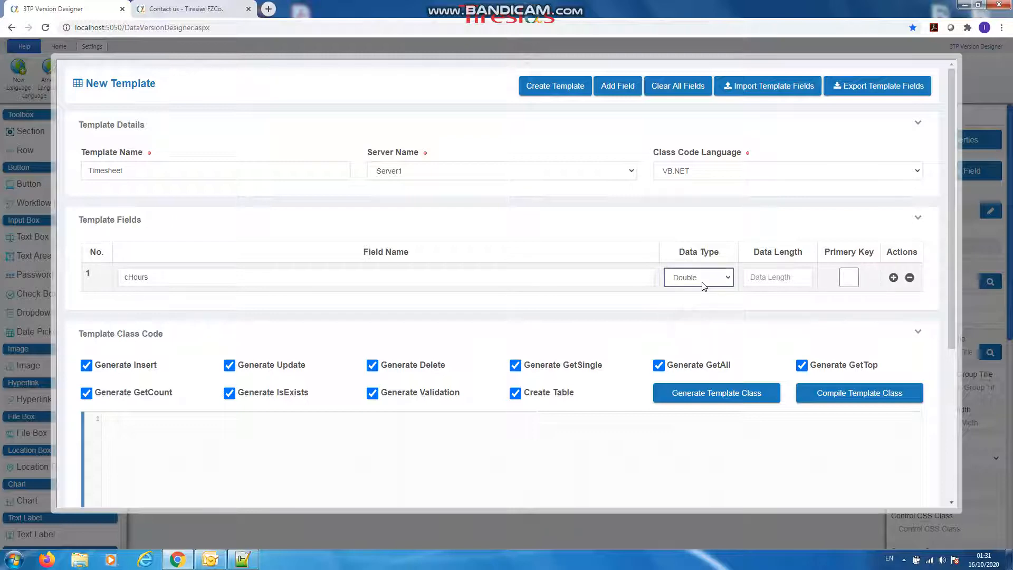
- Add a second template field named cDate with data type String and data length 10
click(893, 277)
click(199, 306)
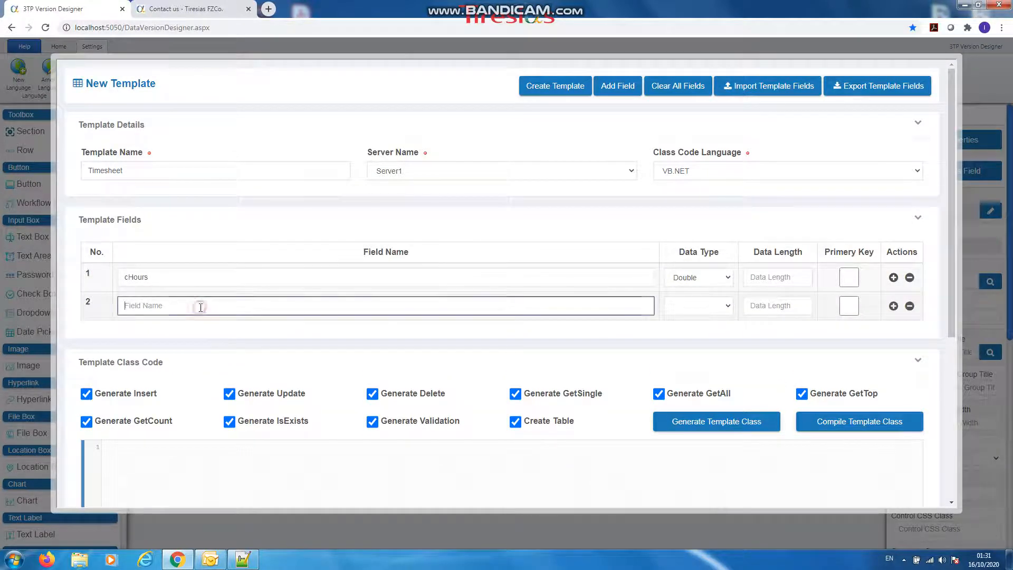
text(cDate)
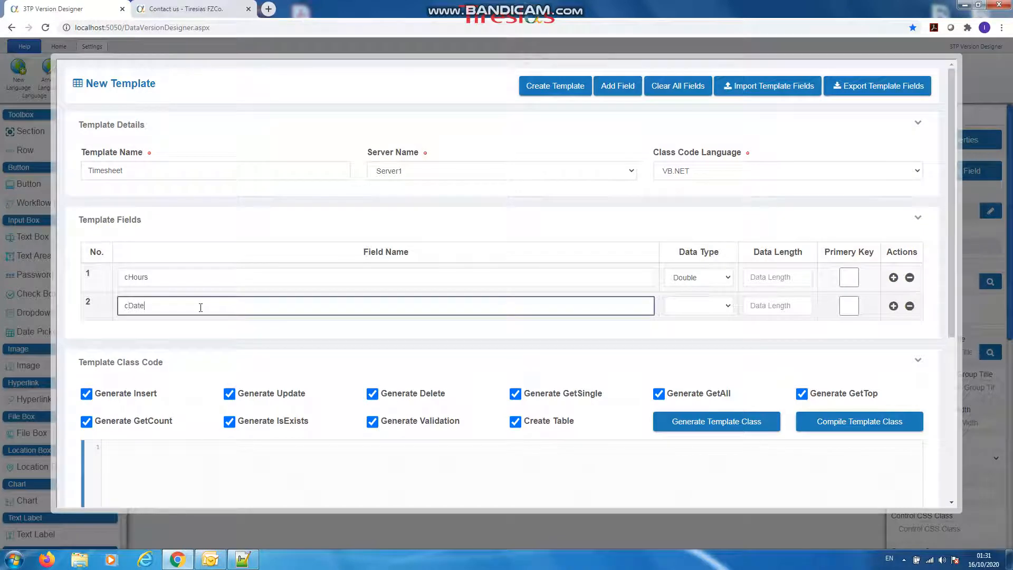
click(696, 311)
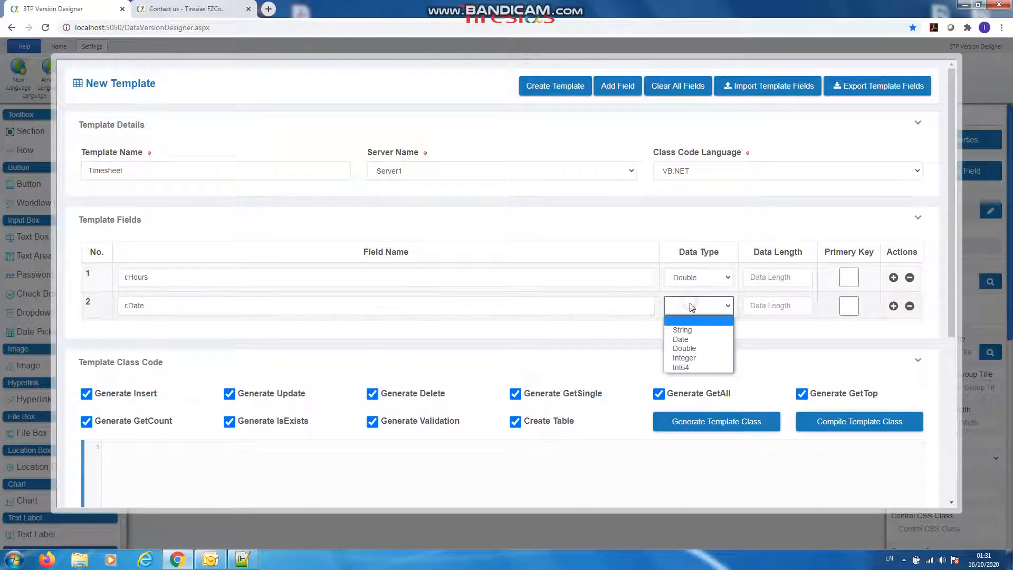
click(693, 329)
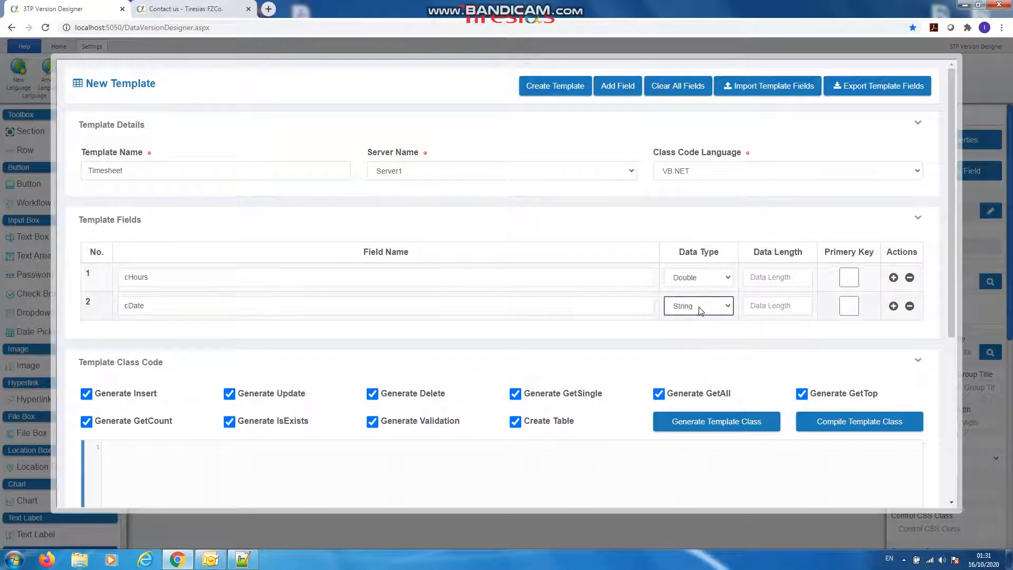
click(700, 307)
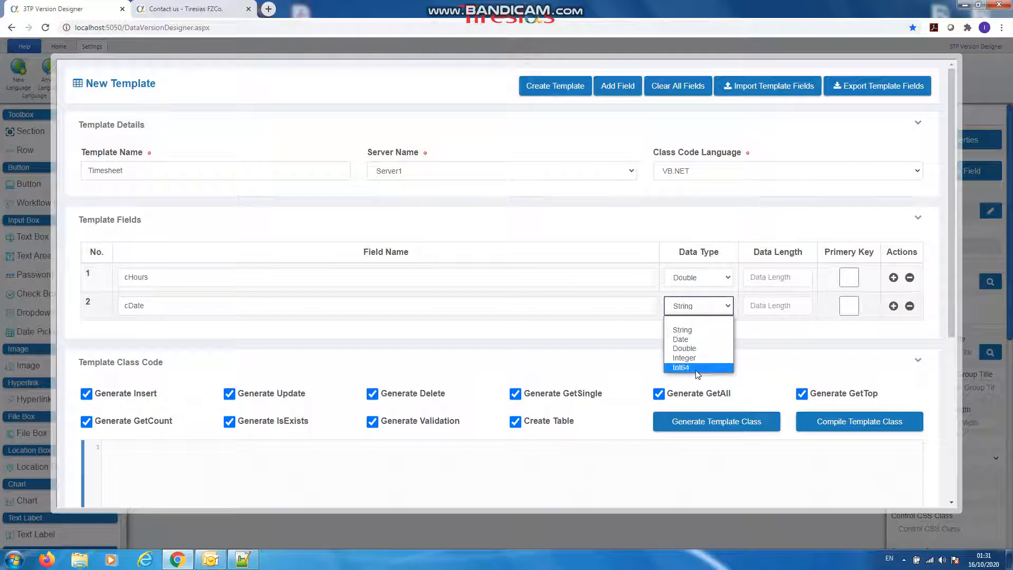
click(697, 329)
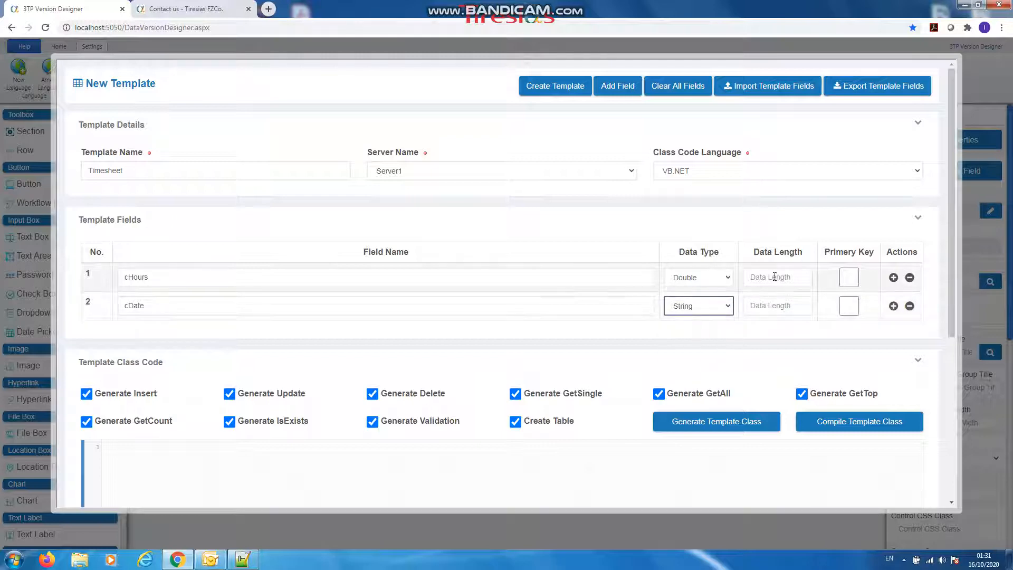
click(775, 308)
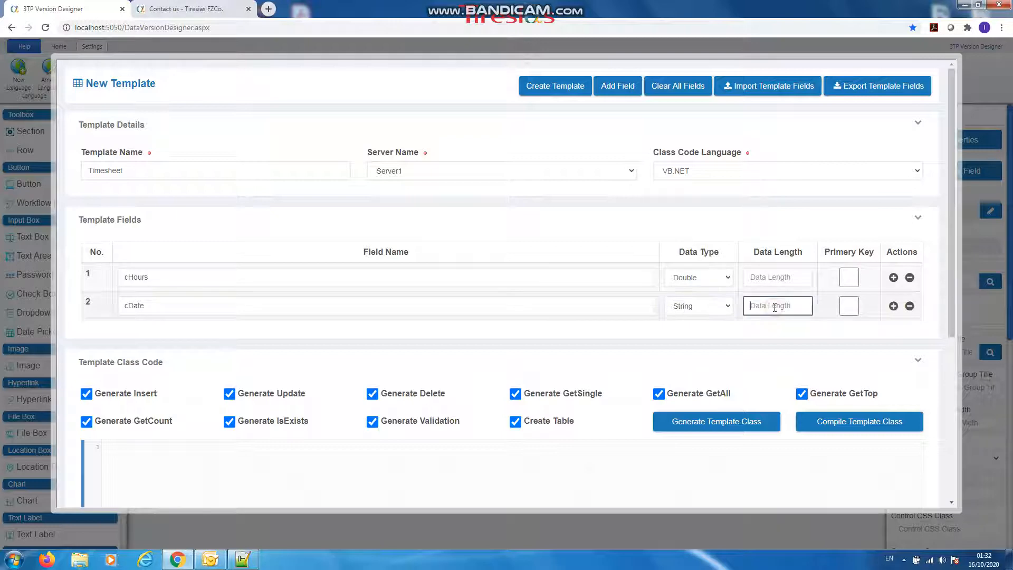
text(10)
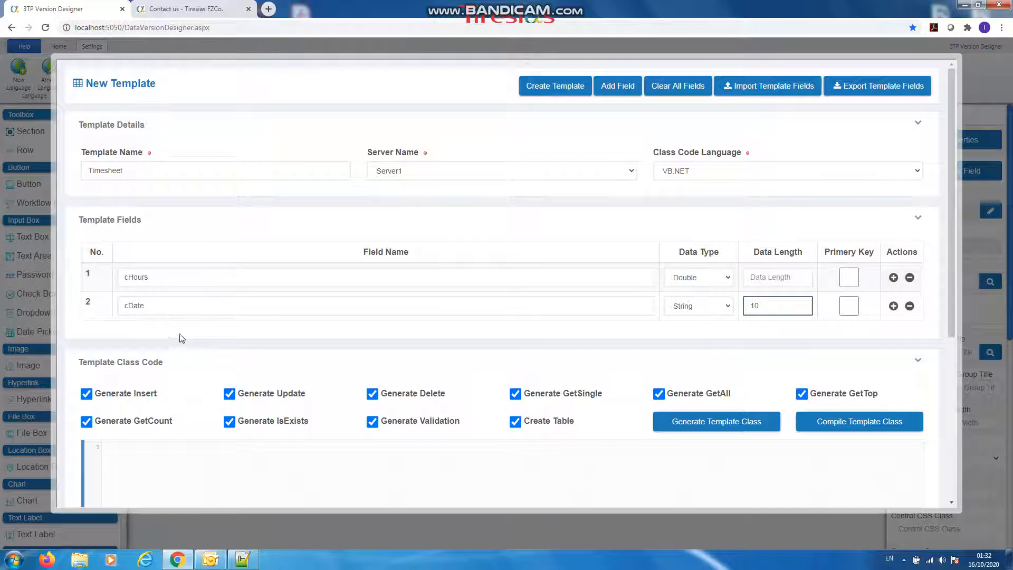
- Mark cHours as the primary key and generate the template class with all generation options enabled
click(849, 277)
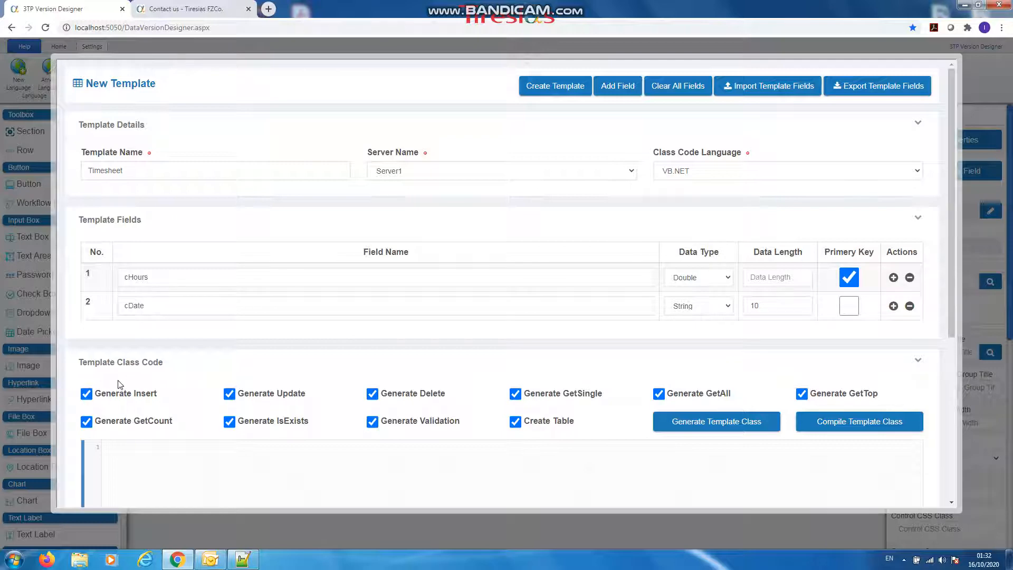
scroll(119, 386, down, 2)
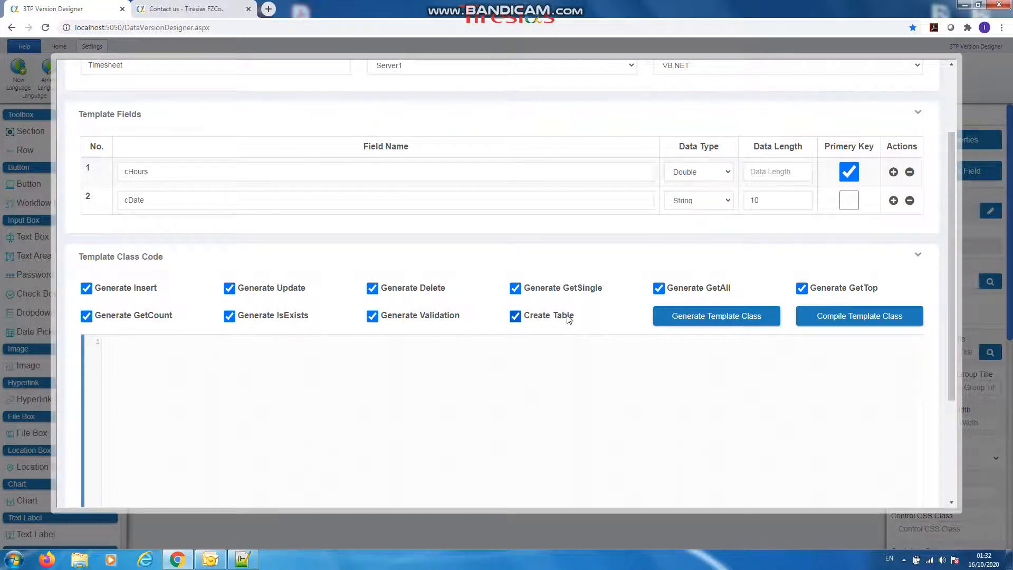
click(720, 323)
- Review the generated VB.NET class code and compile the template class
scroll(319, 307, down, 5)
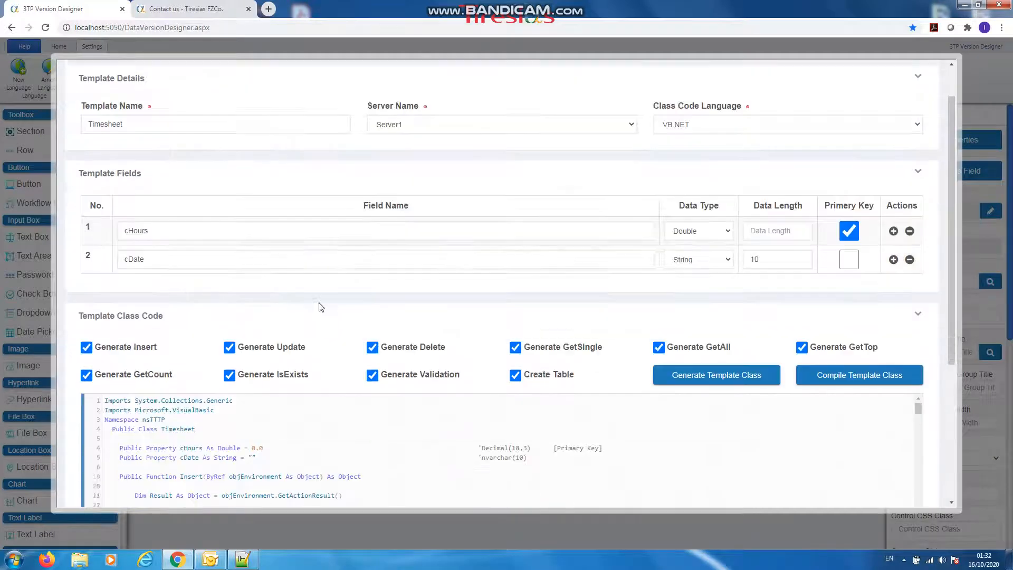
scroll(316, 245, down, 10)
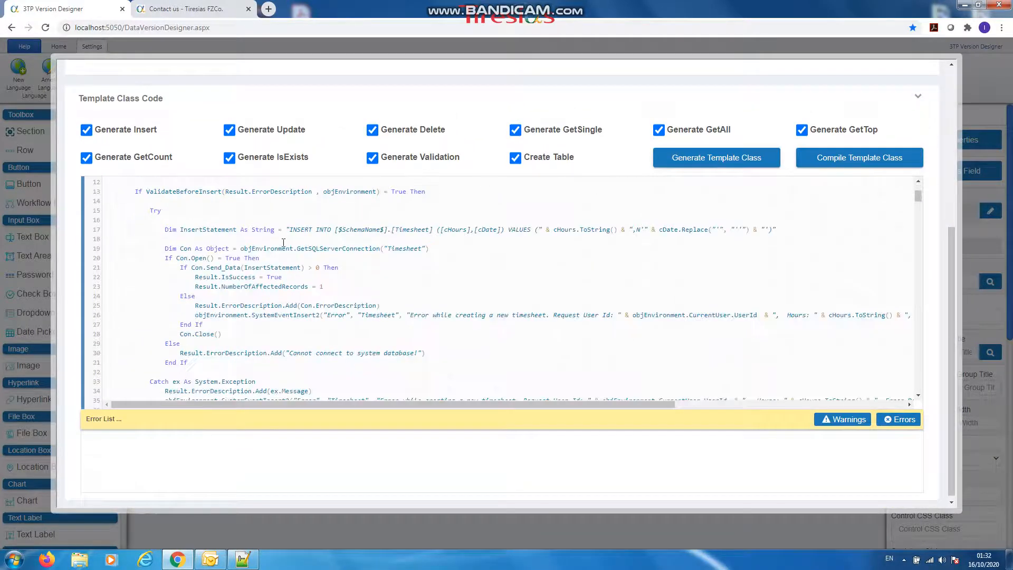
scroll(284, 243, down, 3)
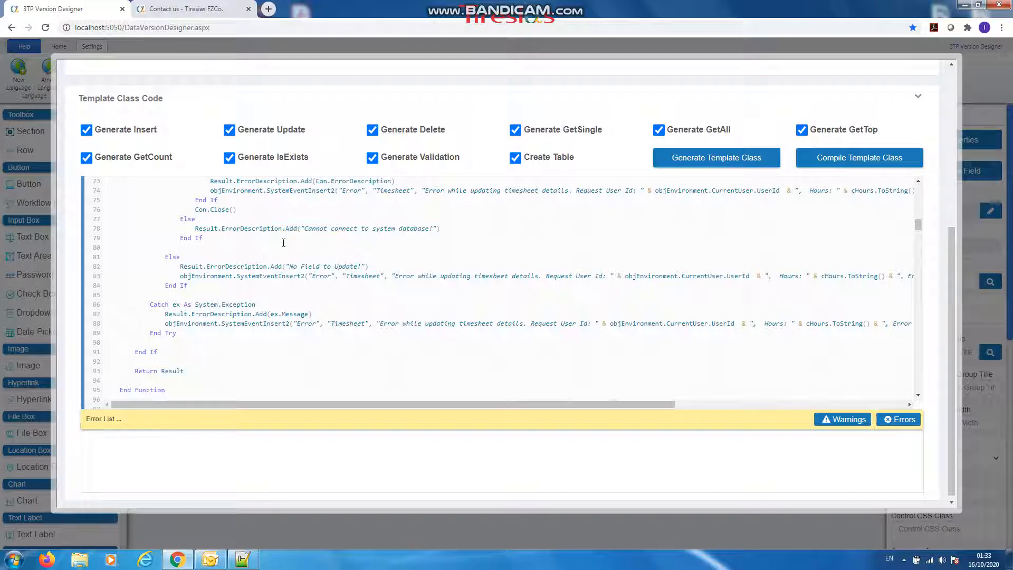
scroll(370, 275, down, 10)
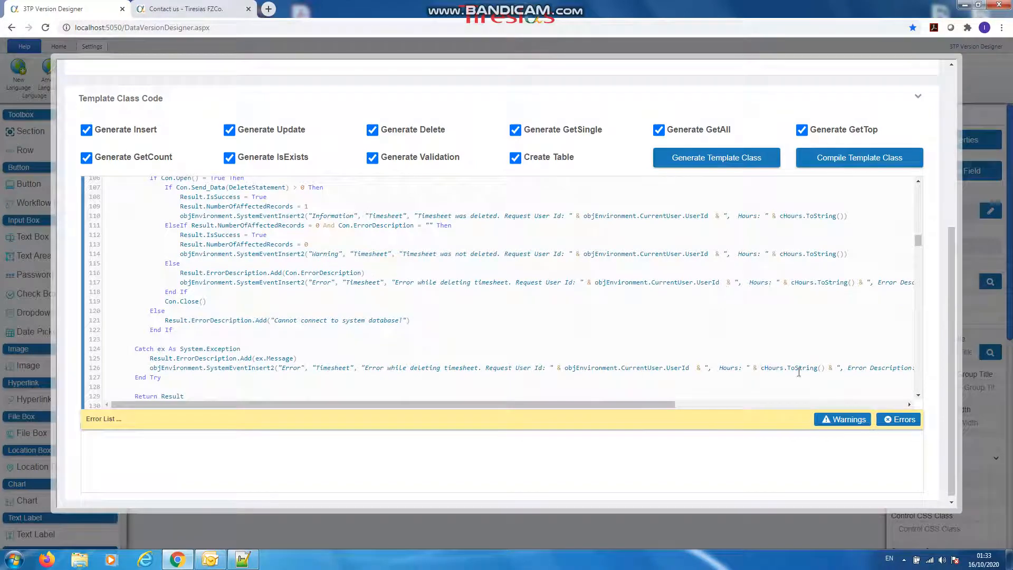
drag(918, 241, 917, 185)
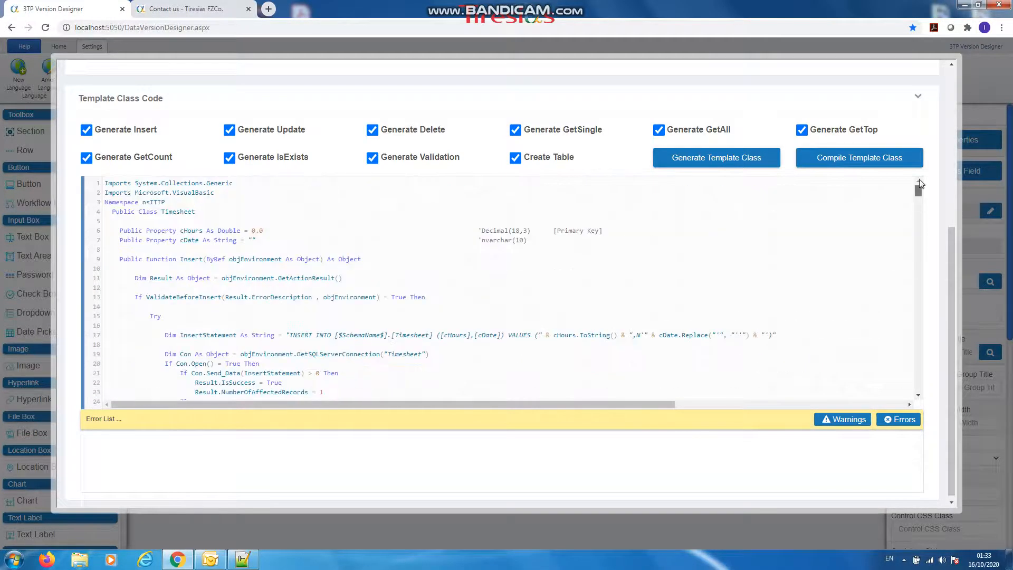
scroll(634, 181, up, 4)
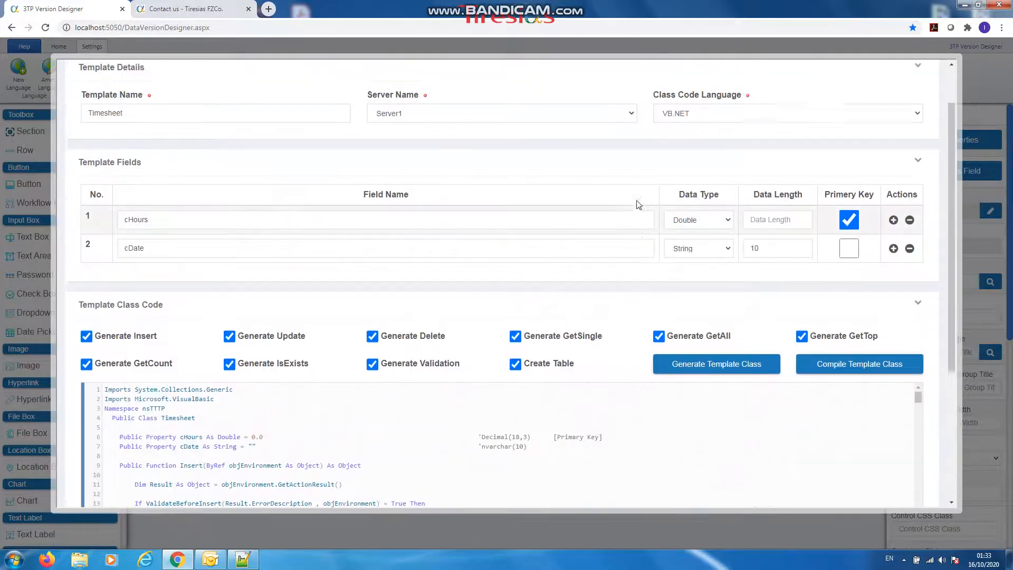
scroll(840, 206, down, 3)
click(841, 210)
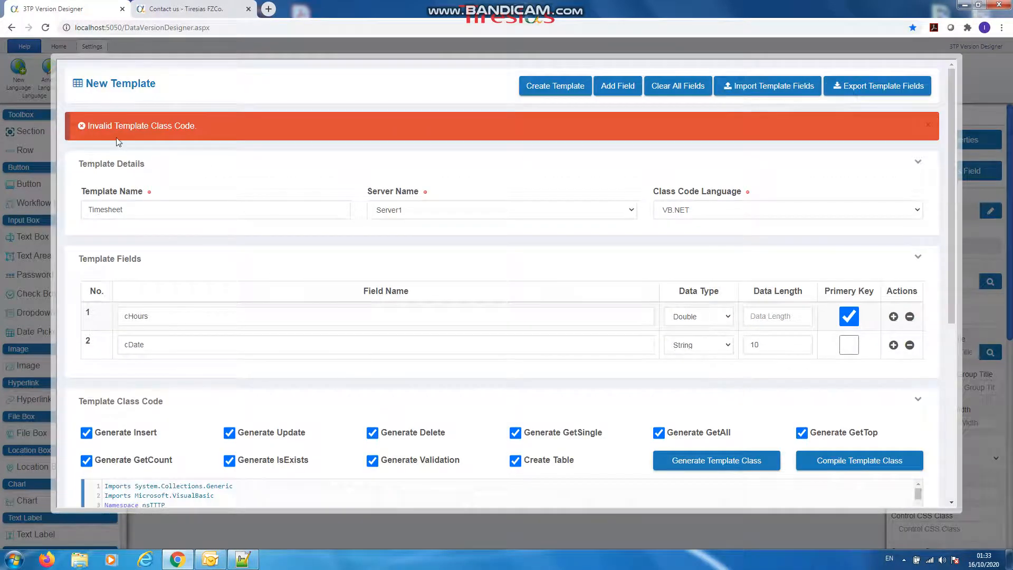
- Examine the compile error list and check the INSERT statement on line 17 of the class code
scroll(221, 237, down, 5)
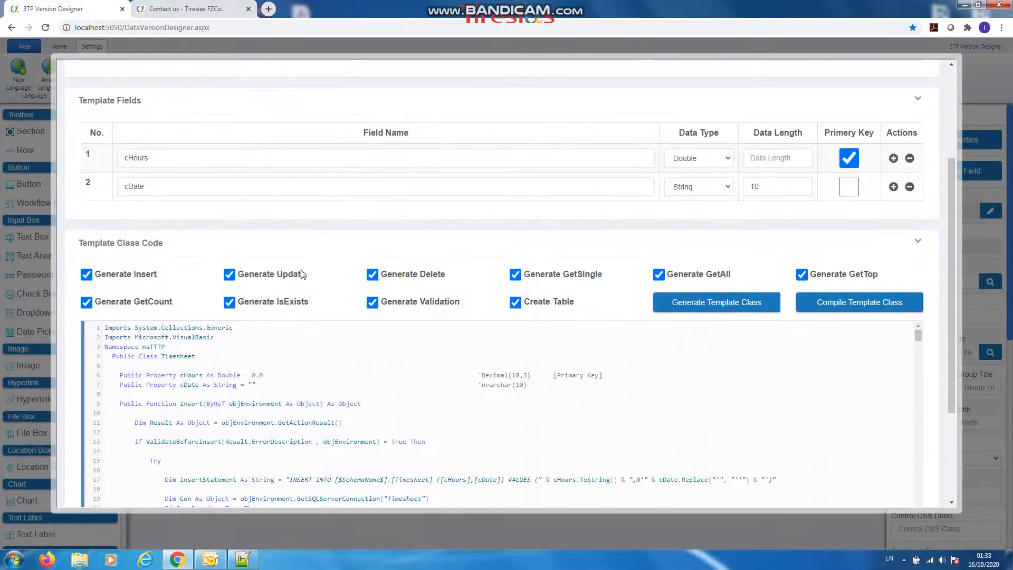
scroll(237, 293, down, 3)
scroll(75, 385, down, 1)
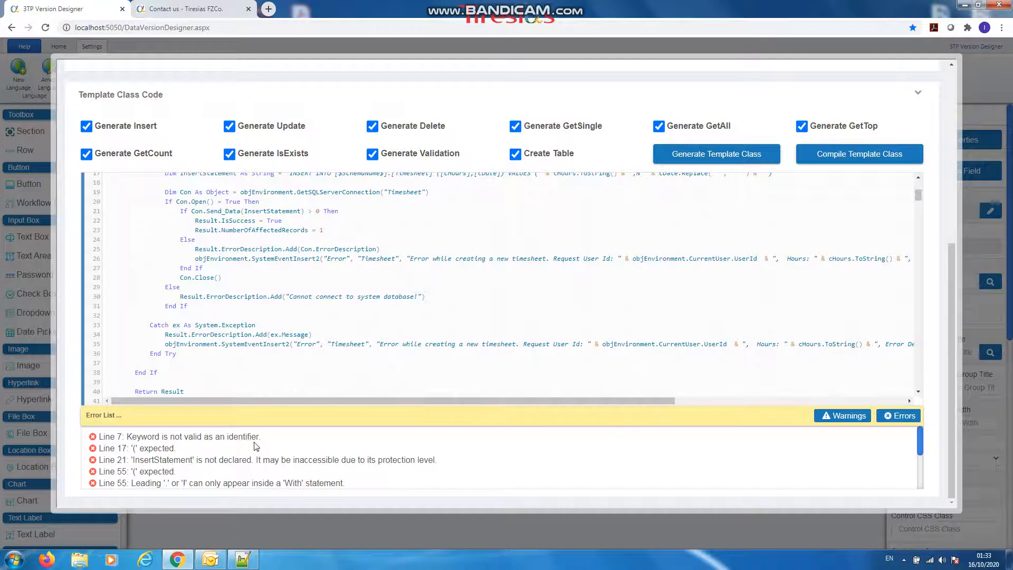
double_click(120, 448)
scroll(224, 284, up, 2)
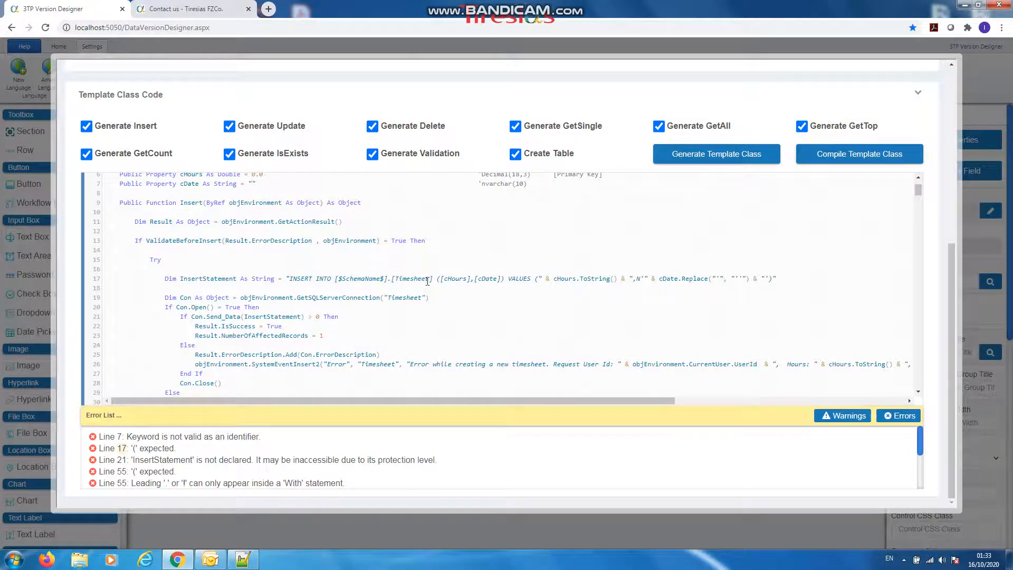
click(459, 281)
click(489, 279)
click(673, 279)
click(778, 280)
- Rename the template fields cHours and cDate to TimesheetHours and TimesheetDate
scroll(357, 233, up, 5)
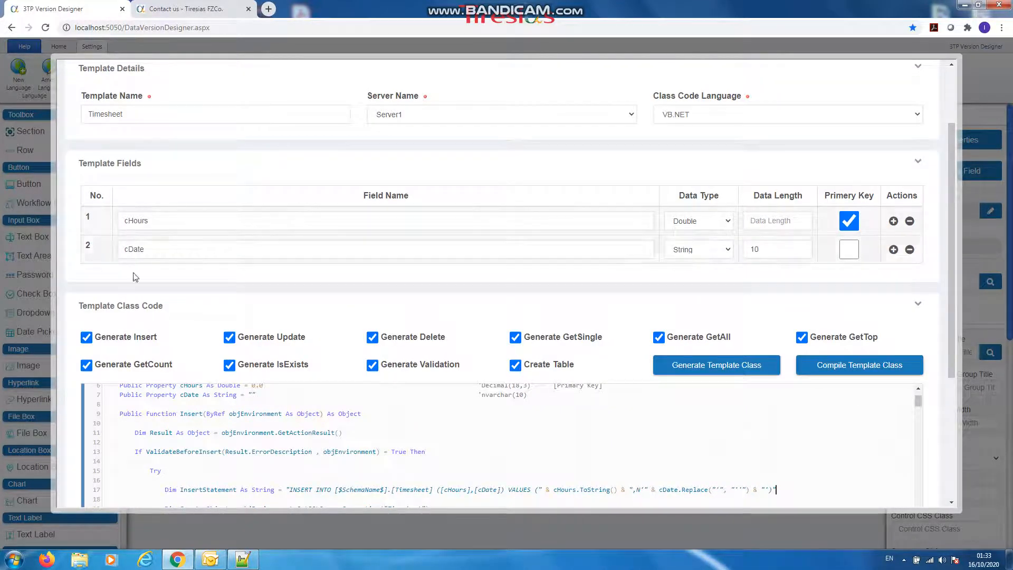
click(118, 220)
key(BackSpace)
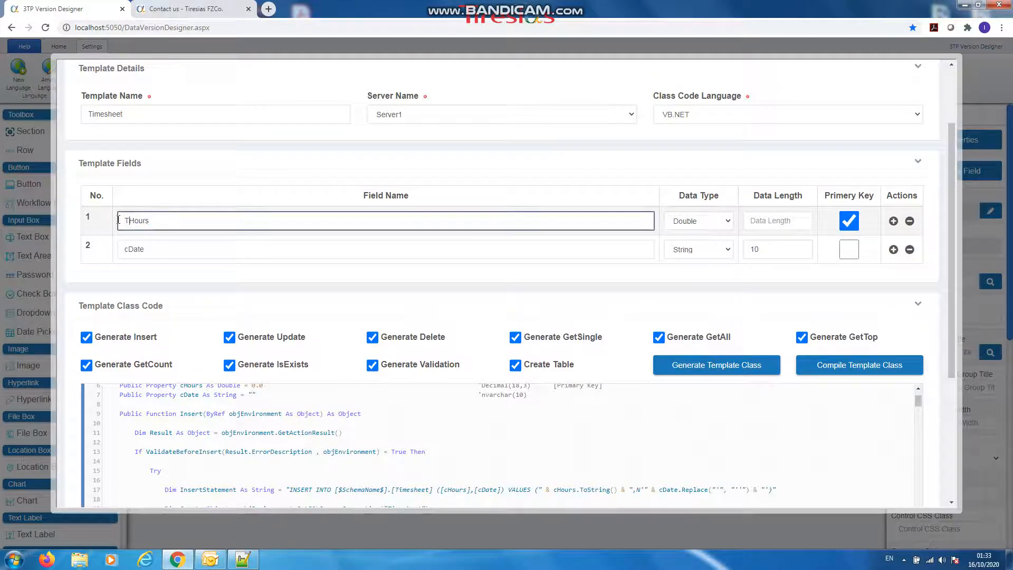
text(Timesheet)
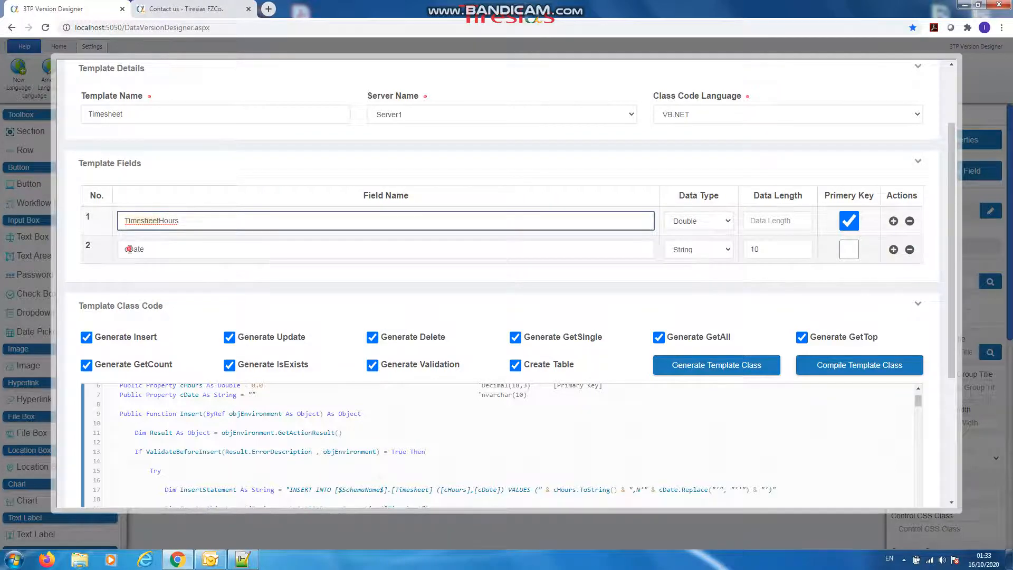
drag(129, 249, 106, 256)
text(Timesheet)
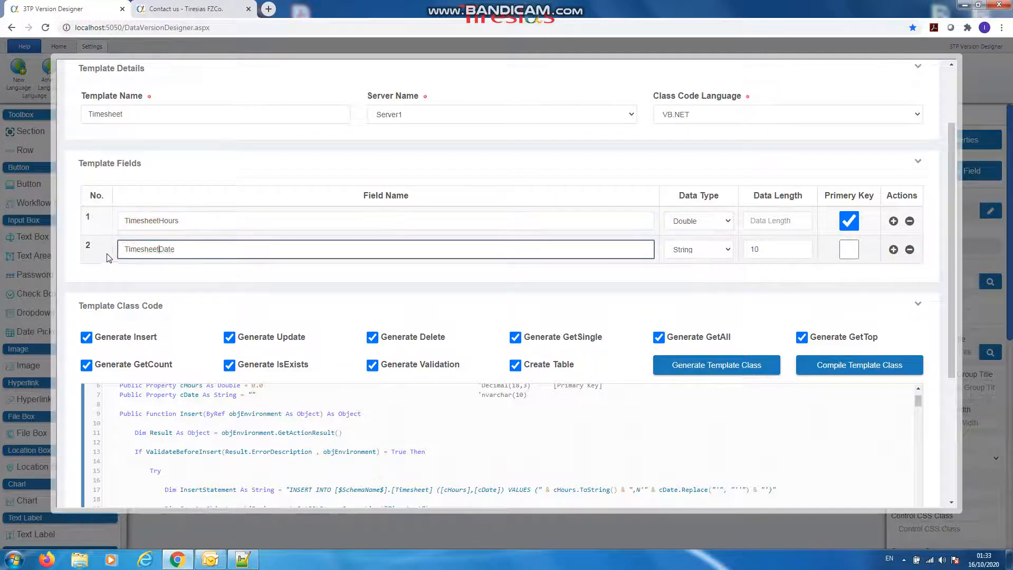
- Regenerate the template class with the renamed fields and compile it
click(687, 371)
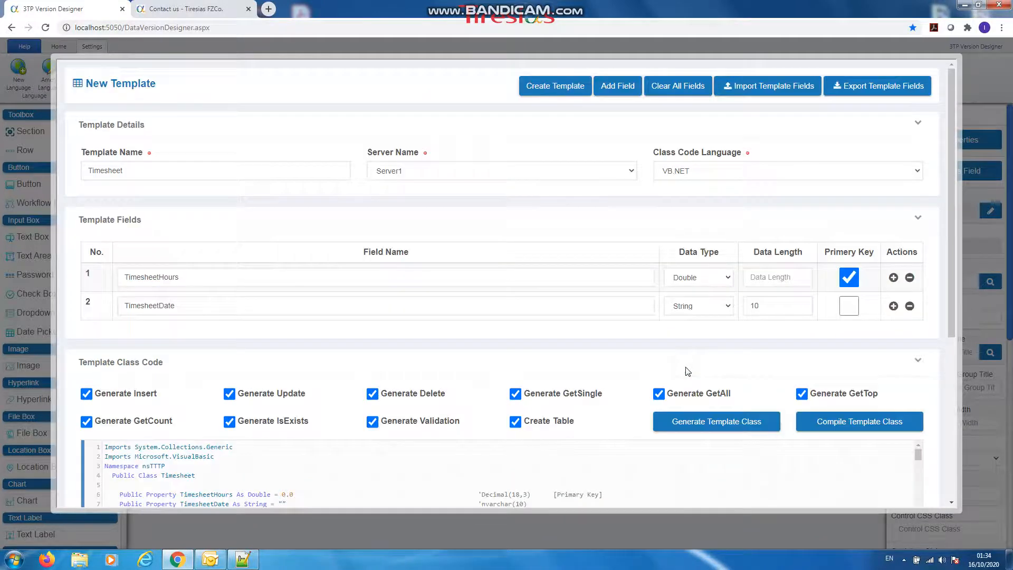
click(854, 421)
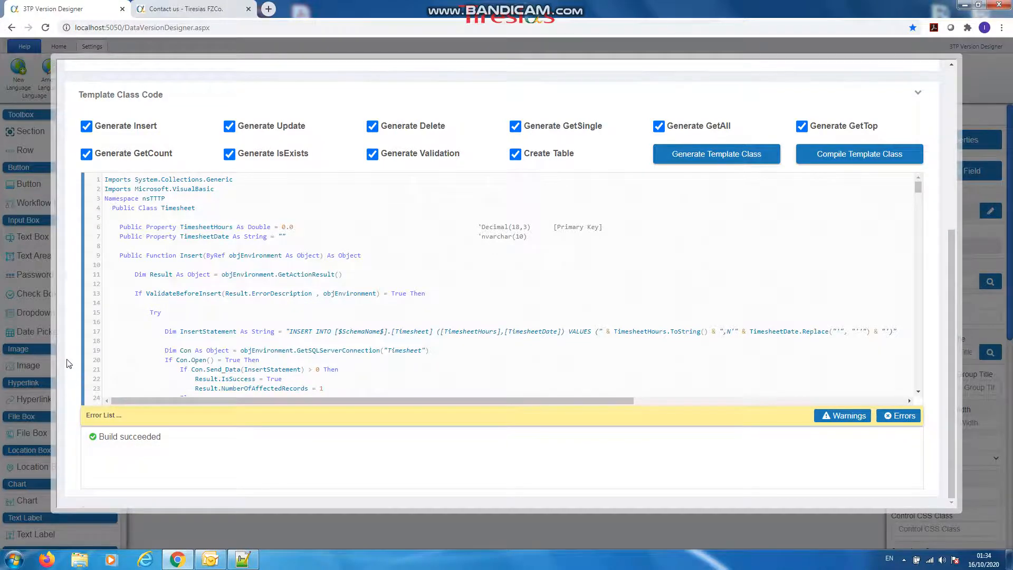
- Switch to Notepad++ and add the template field name TimesheetHours below Timesheet, with a blank line between them
scroll(363, 346, up, 4)
scroll(362, 348, up, 1)
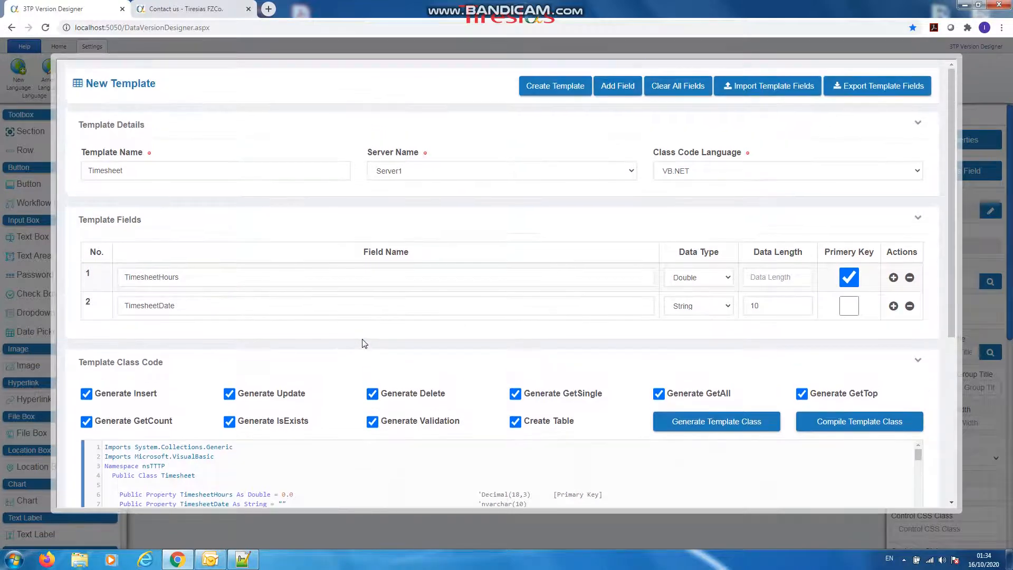
click(242, 559)
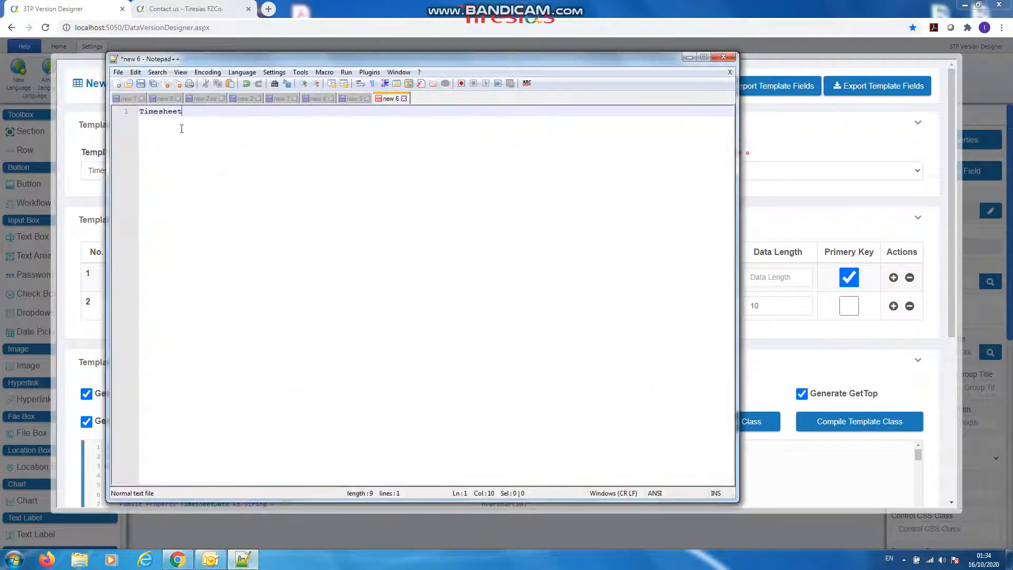
click(170, 111)
double_click(169, 111)
click(199, 111)
key(Return)
key(Return)
click(839, 121)
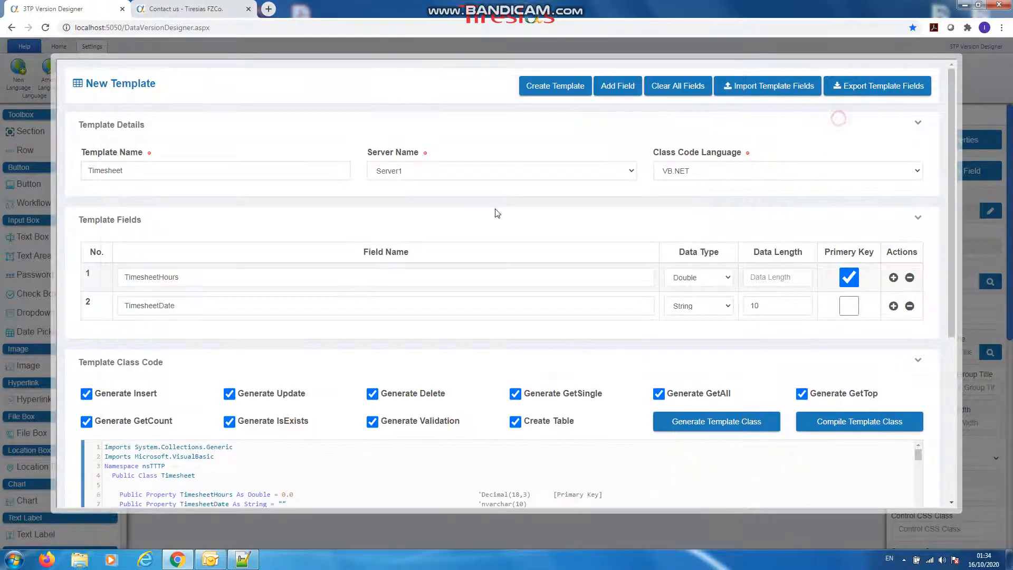
click(195, 278)
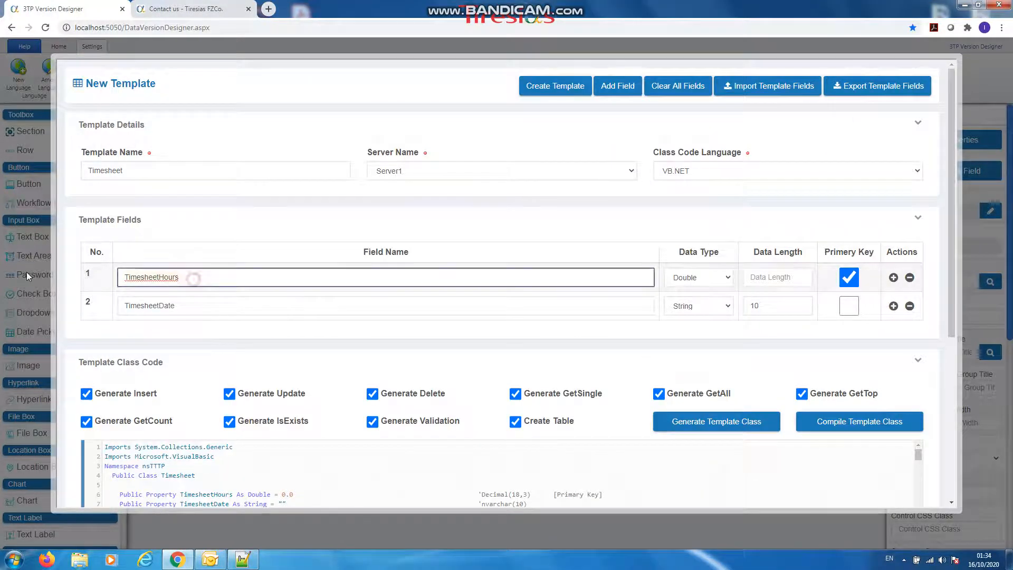
click(248, 559)
text(TimesheetHours)
key(Return)
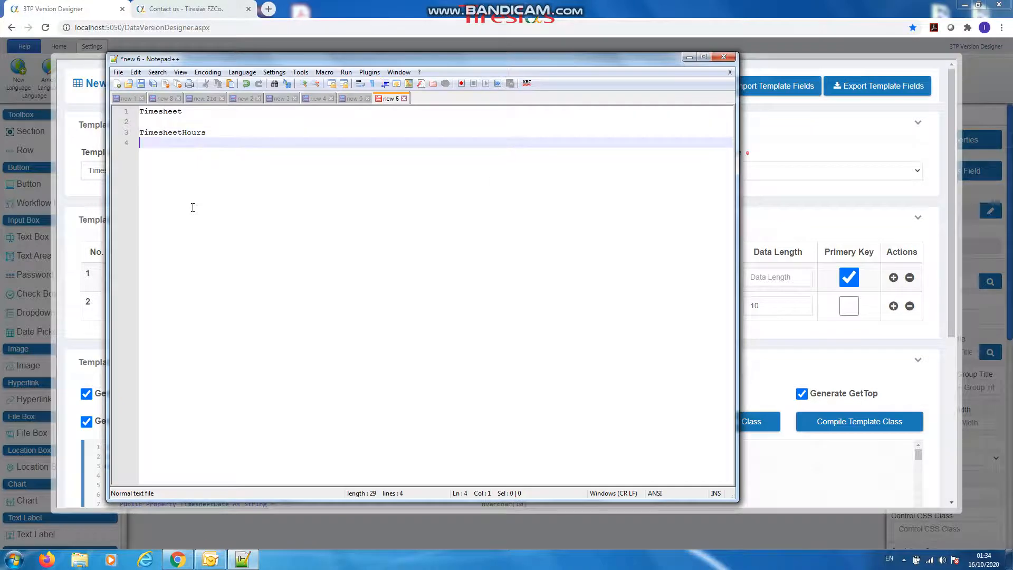
- Add the second template field name, TimesheetDate, under TimesheetHours in the Notepad++ notes and return to the template form
click(790, 128)
click(187, 305)
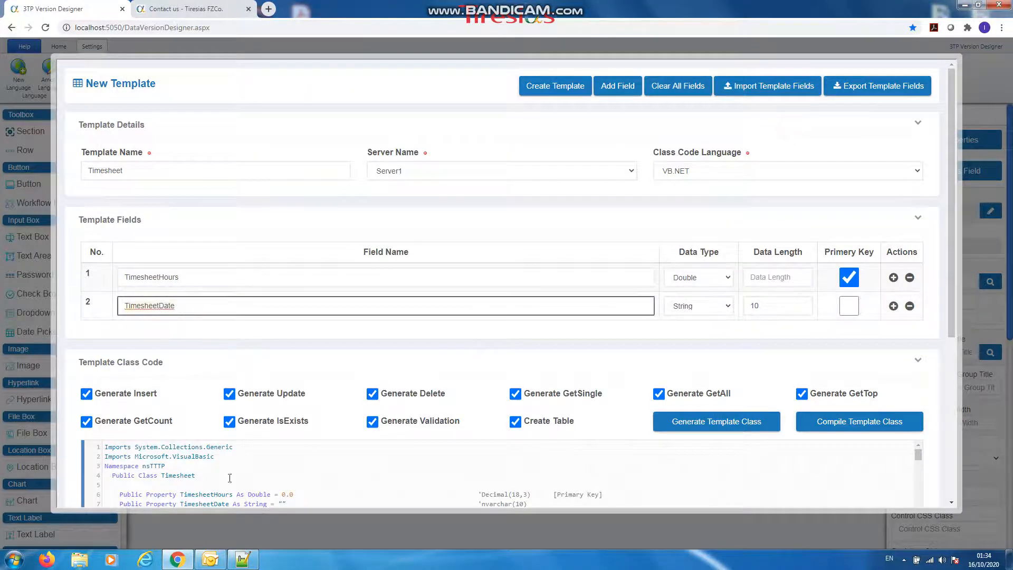
key(alt+Tab)
text(TimesheetDate)
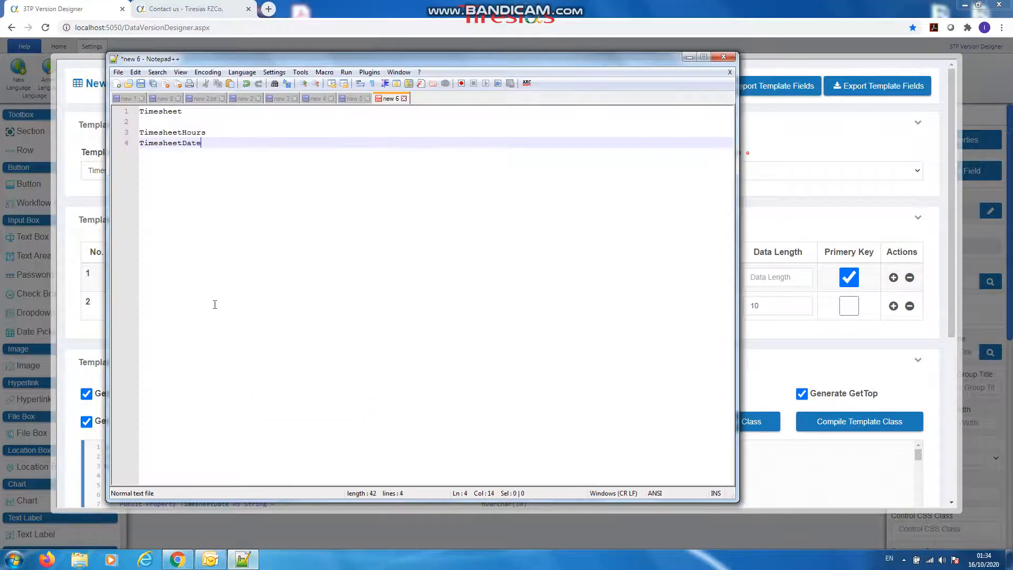
click(690, 56)
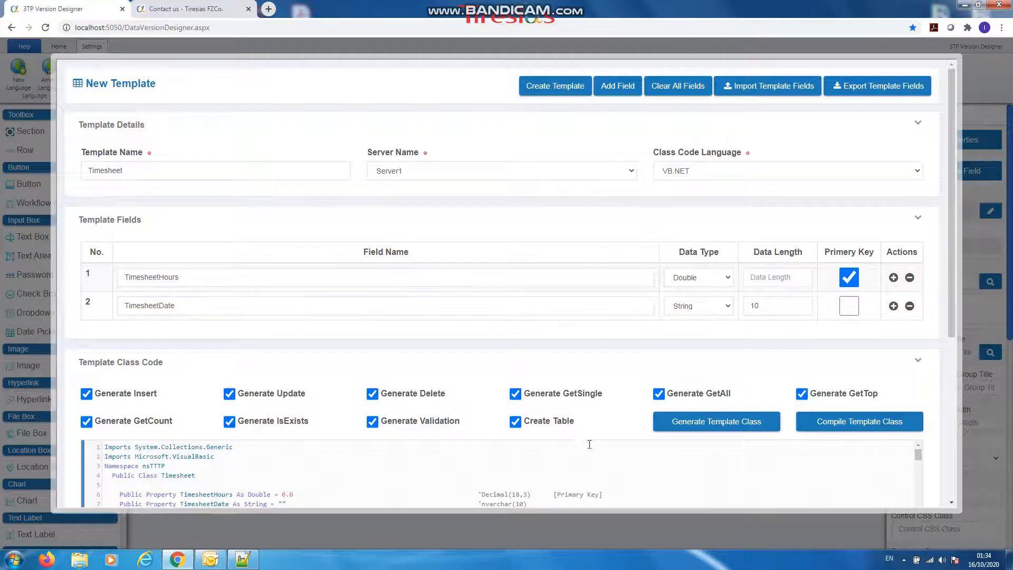
- Create the Timesheet template with the Create Table option enabled and close the template dialog
click(536, 426)
click(536, 427)
click(536, 425)
click(530, 426)
click(553, 92)
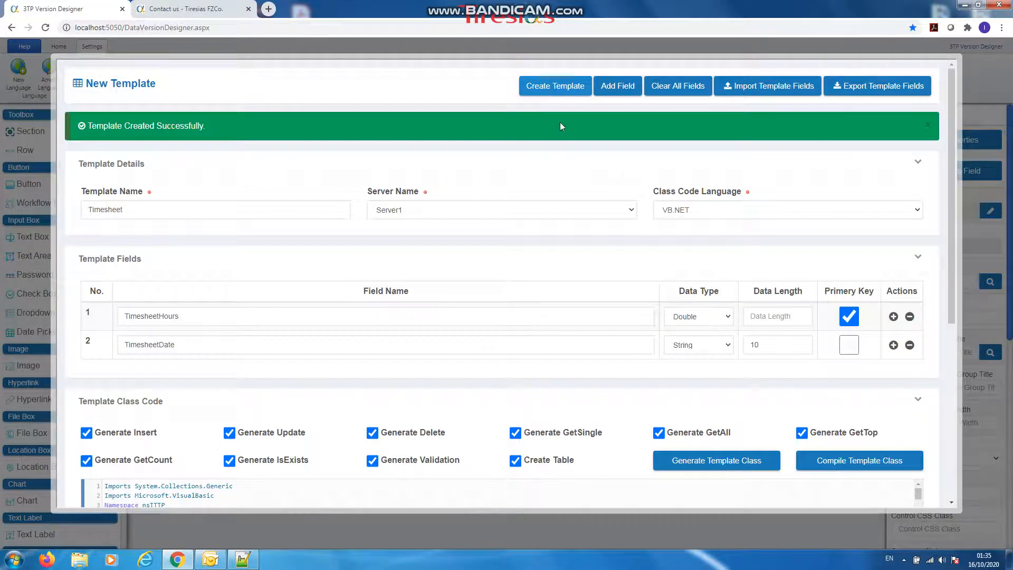
click(979, 91)
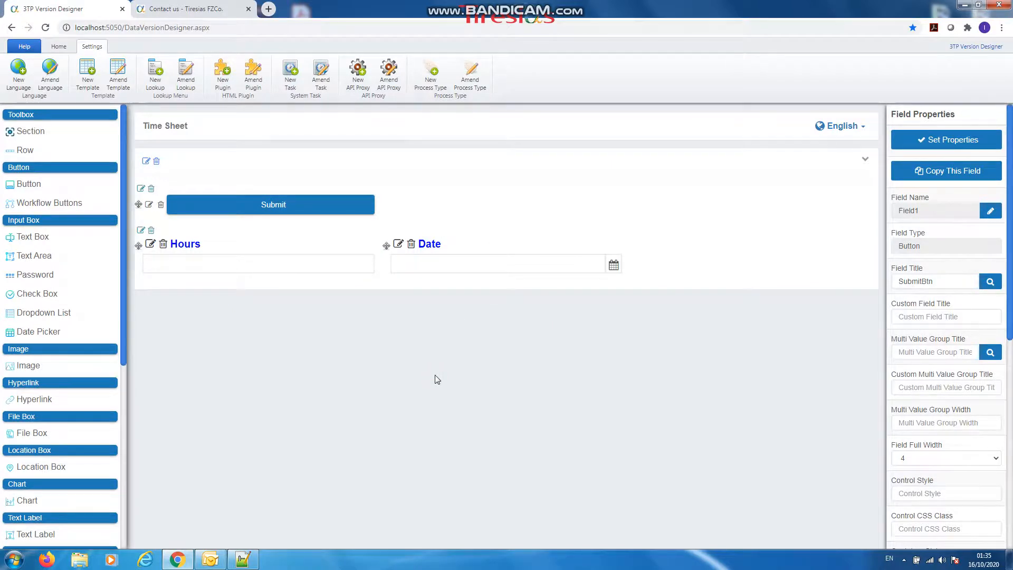
- Load localhost:5050/DataVersionDesigner.aspx in the second browser tab and go from its home page to the Data Source Designer
click(224, 29)
key(ctrl+c)
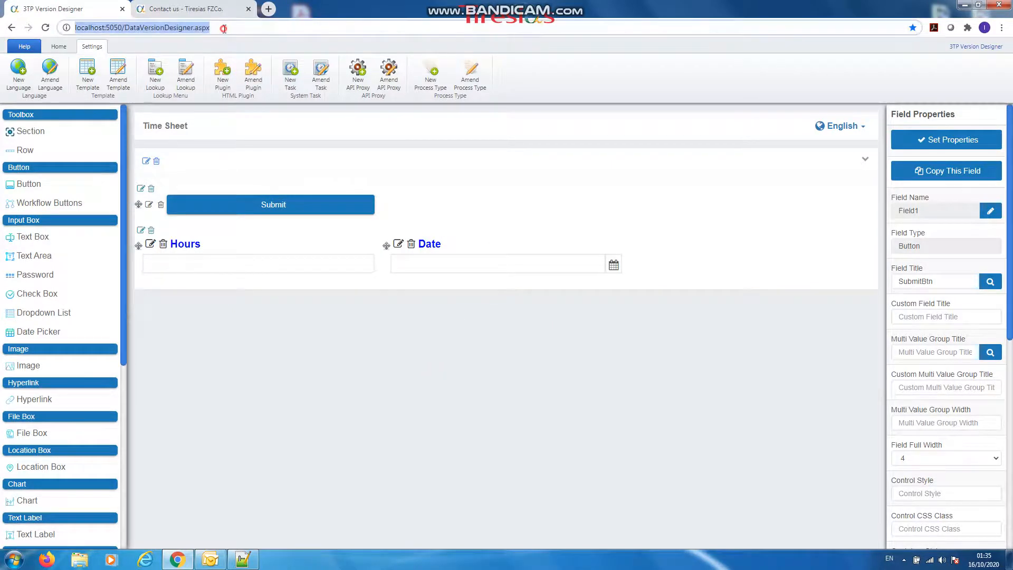
click(217, 9)
click(217, 26)
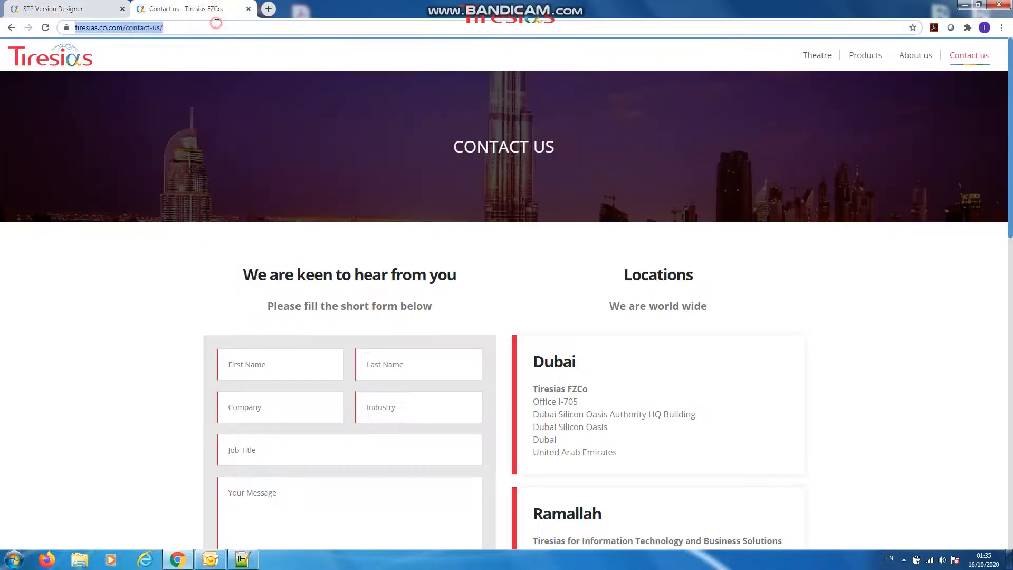
key(ctrl+v)
key(Return)
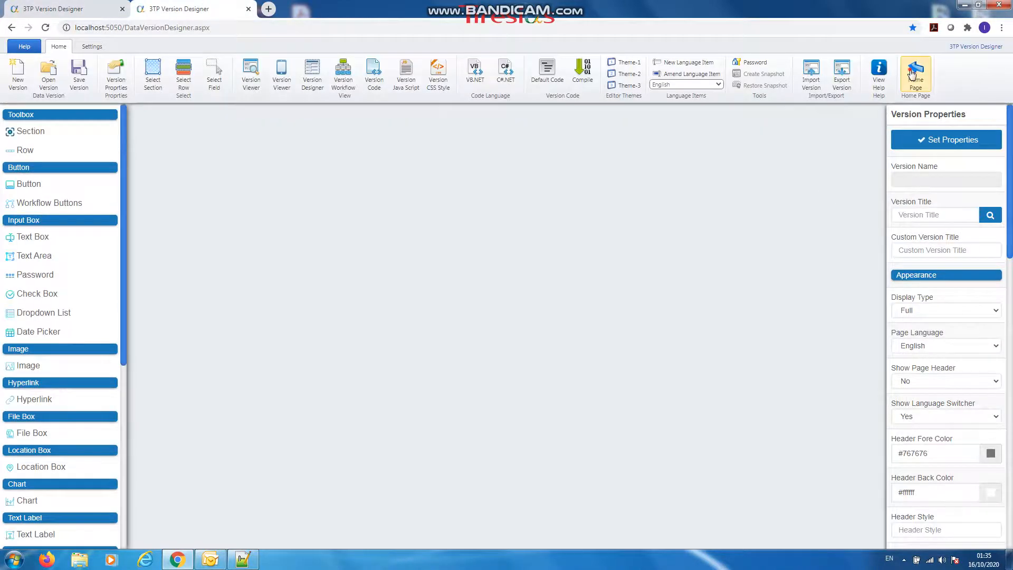
click(913, 68)
click(49, 152)
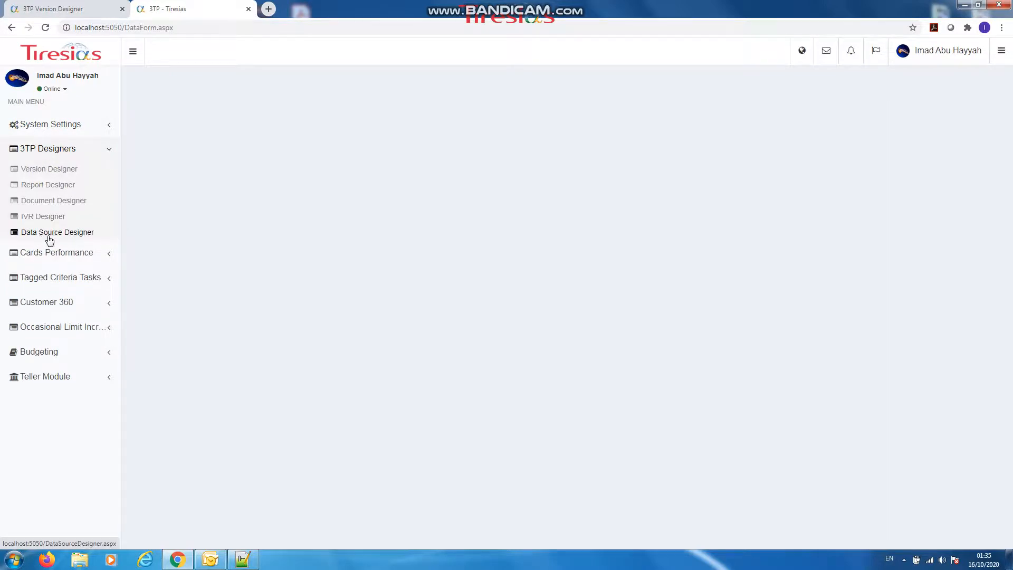
click(53, 233)
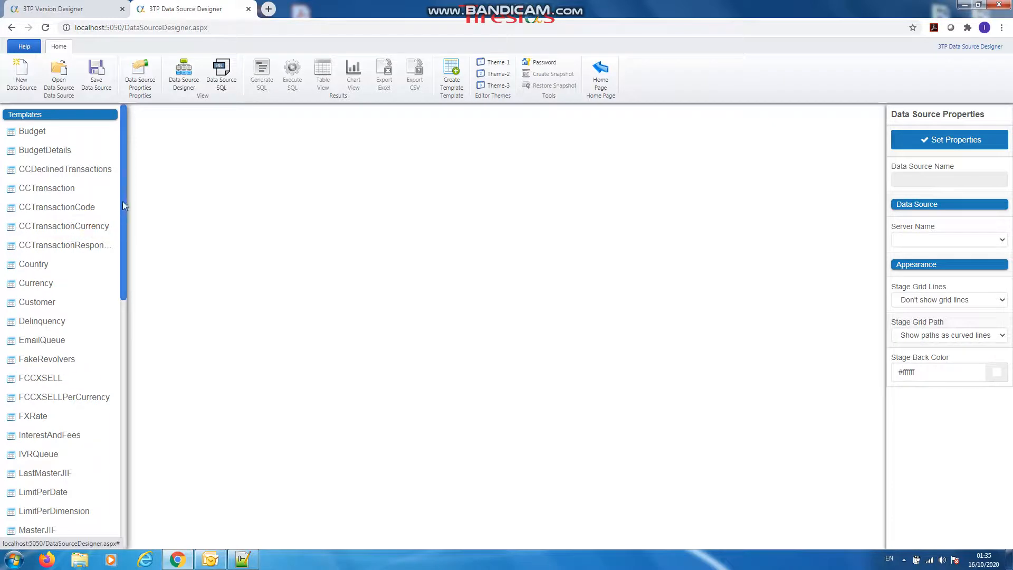
- Place the Timesheet template on the data source canvas and generate its SQL query
scroll(123, 194, down, 7)
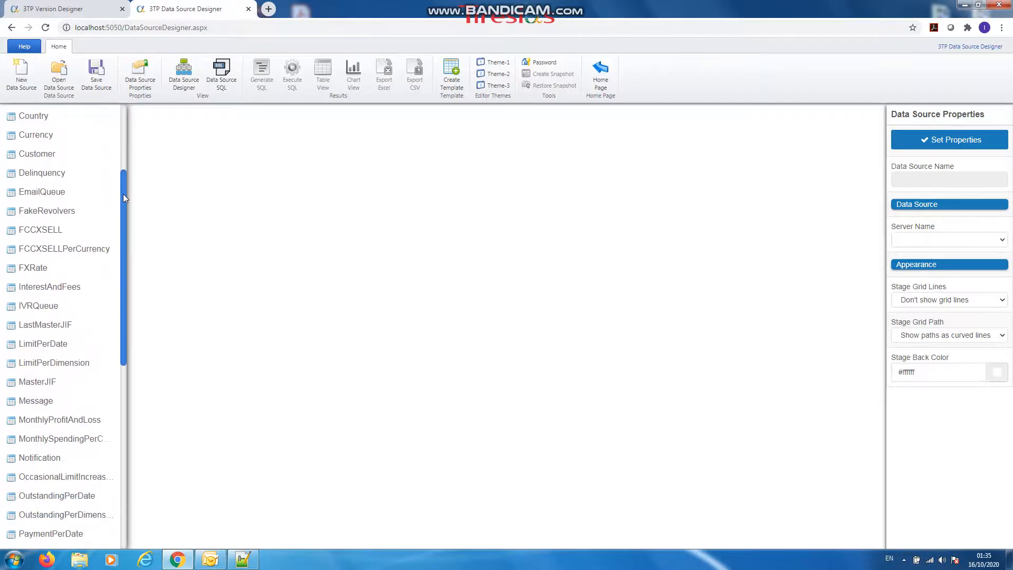
scroll(123, 194, down, 3)
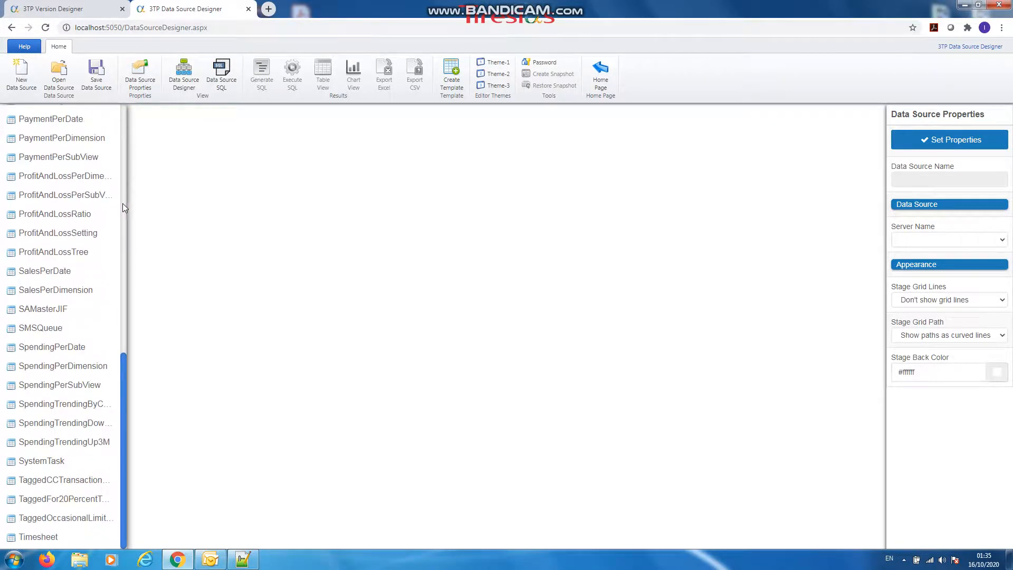
drag(53, 547, 406, 248)
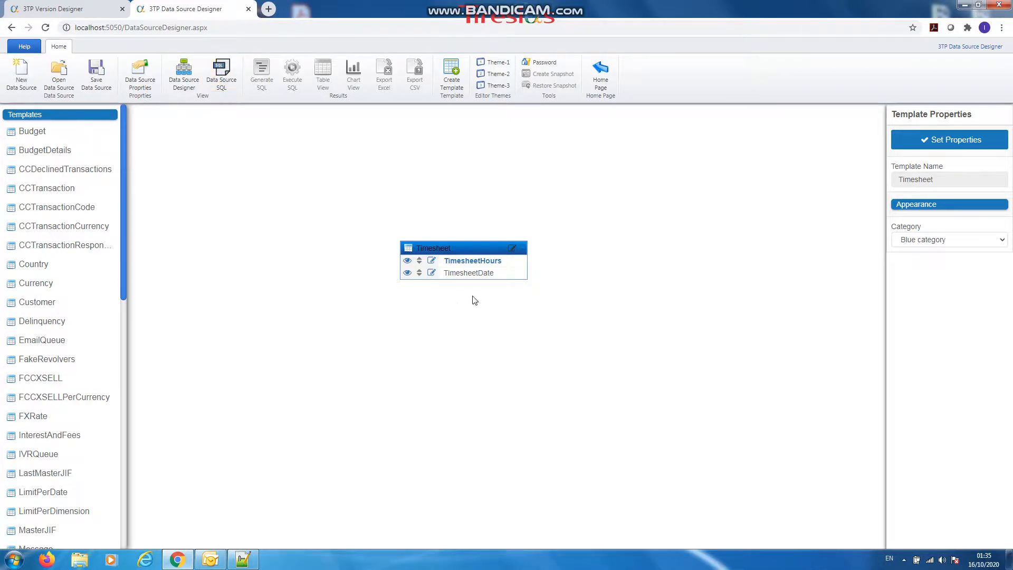
click(230, 84)
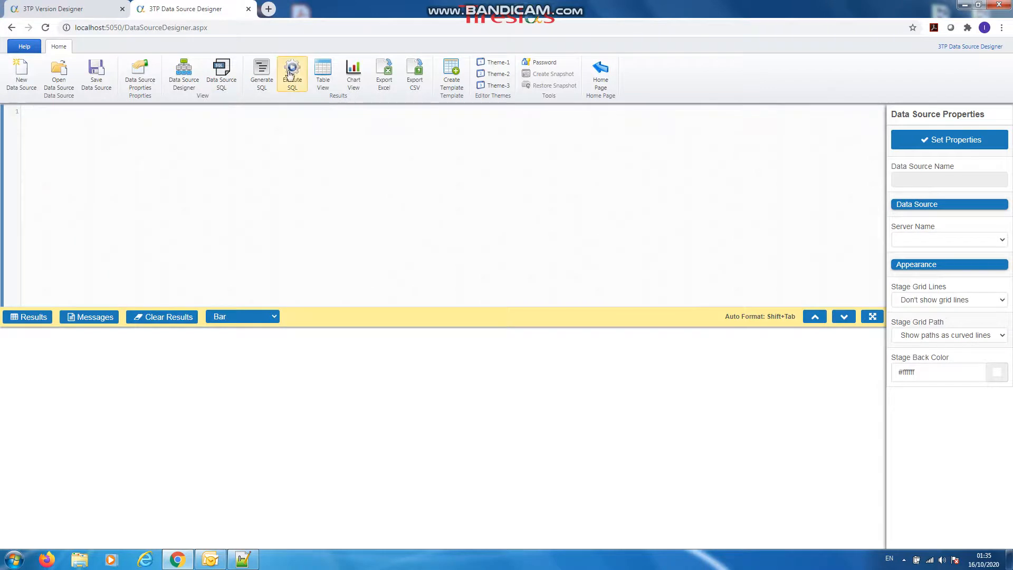
click(264, 69)
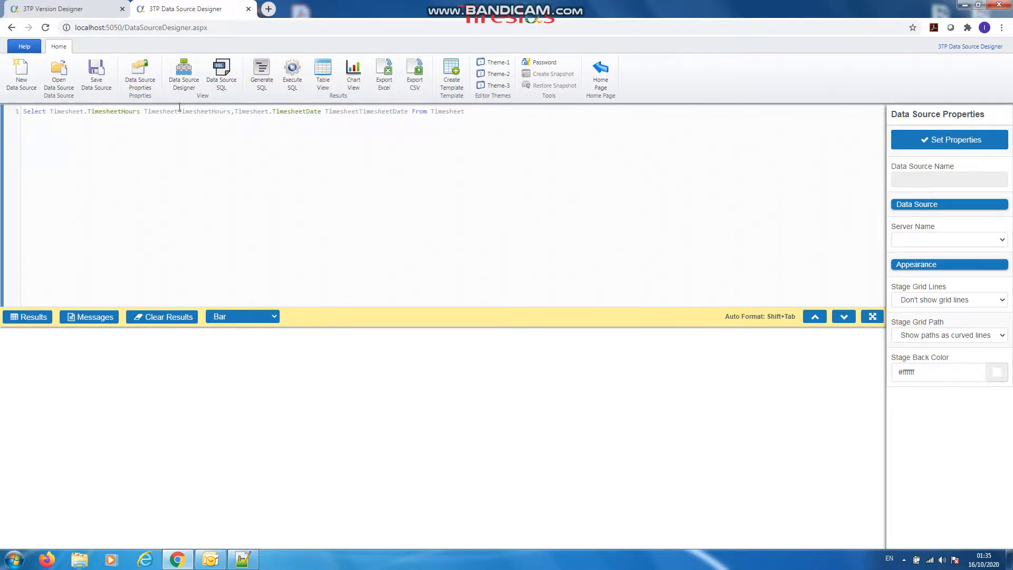
- Set the data source's server name to Server1, apply the properties and execute the Timesheet query
click(921, 238)
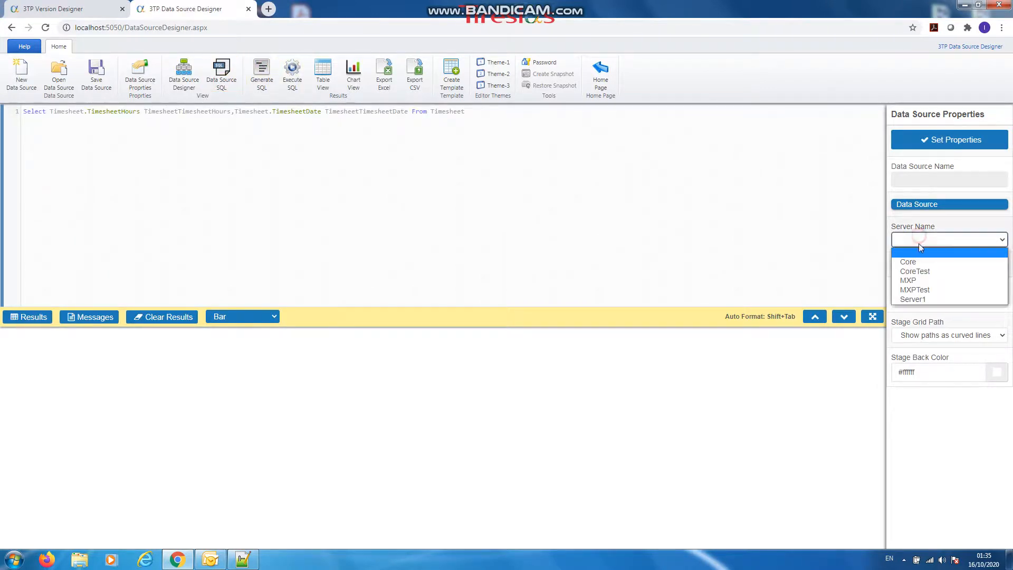
click(920, 298)
click(945, 139)
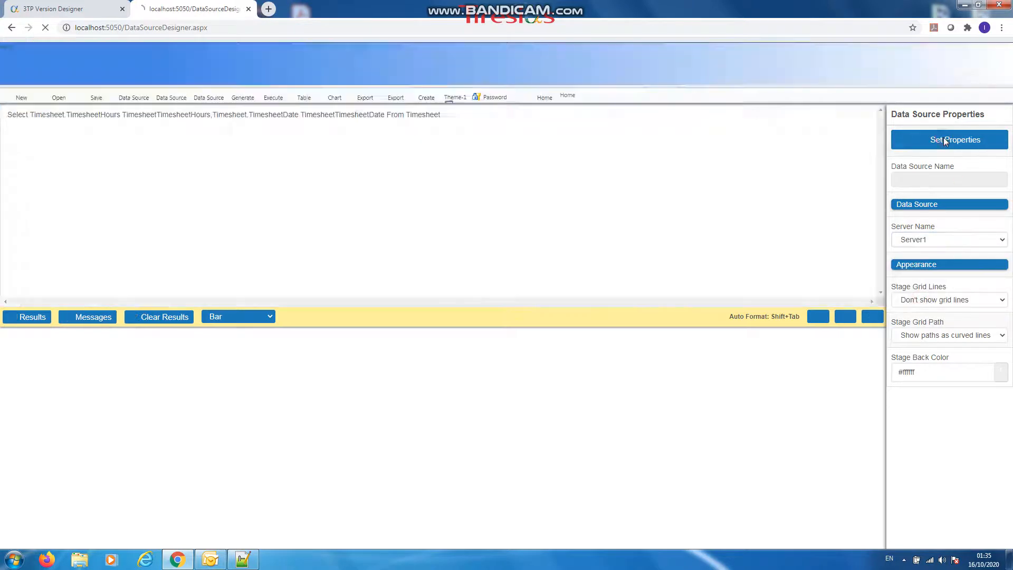
click(292, 69)
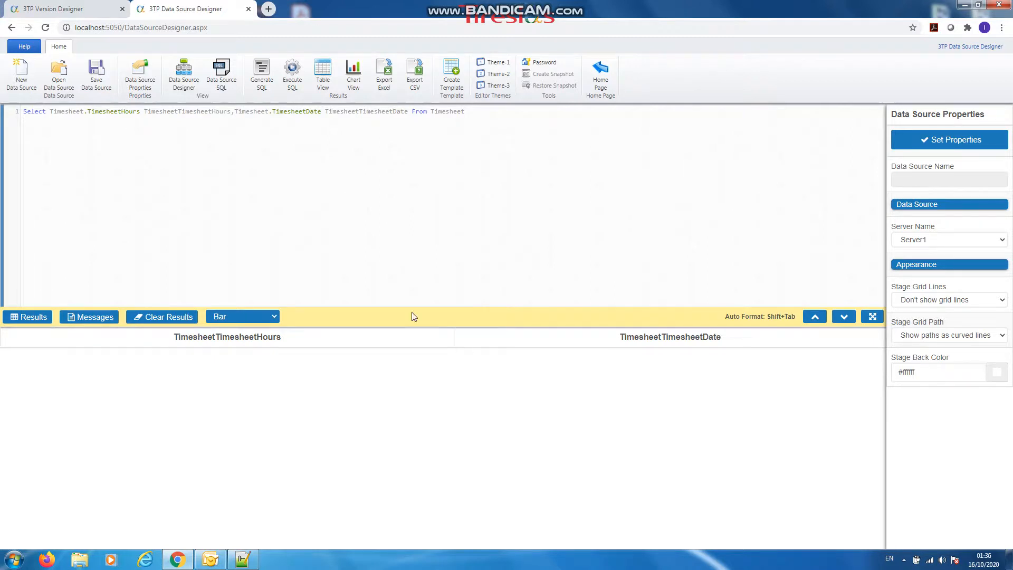
- Return to the Time Sheet form in the Version Designer and check the Hours and Date input fields
click(79, 11)
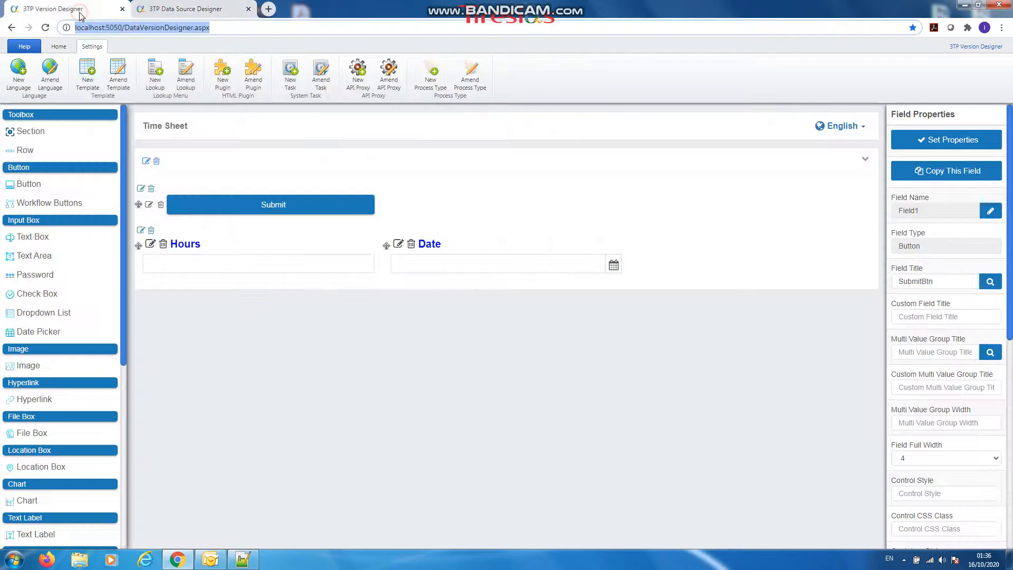
click(333, 402)
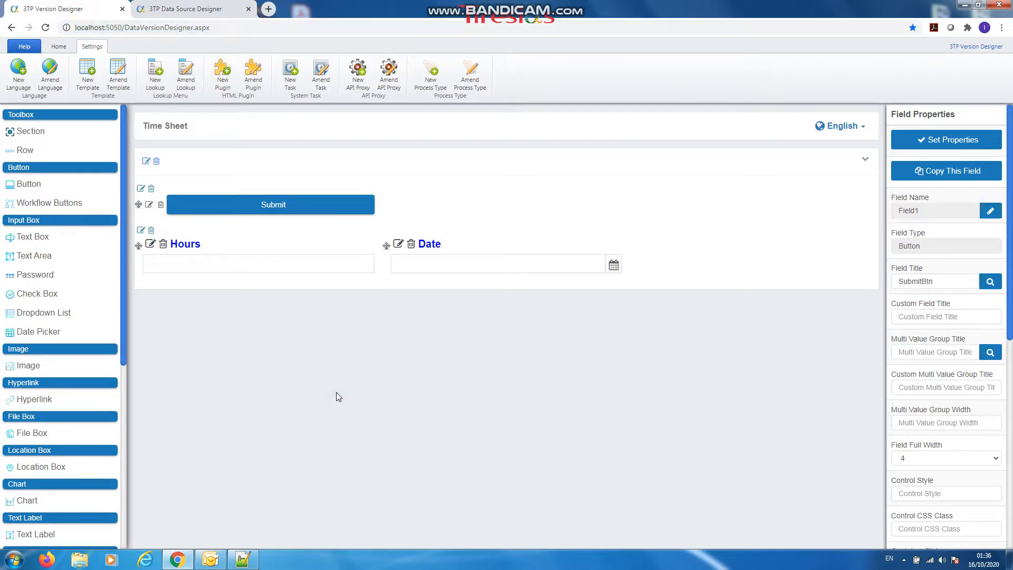
click(206, 264)
click(404, 264)
click(317, 263)
click(390, 268)
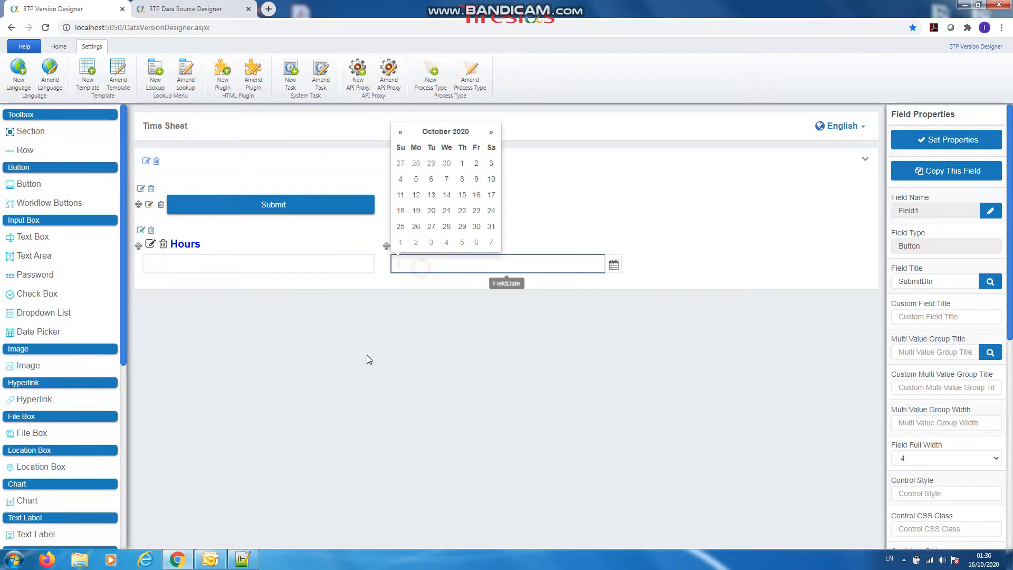
click(368, 356)
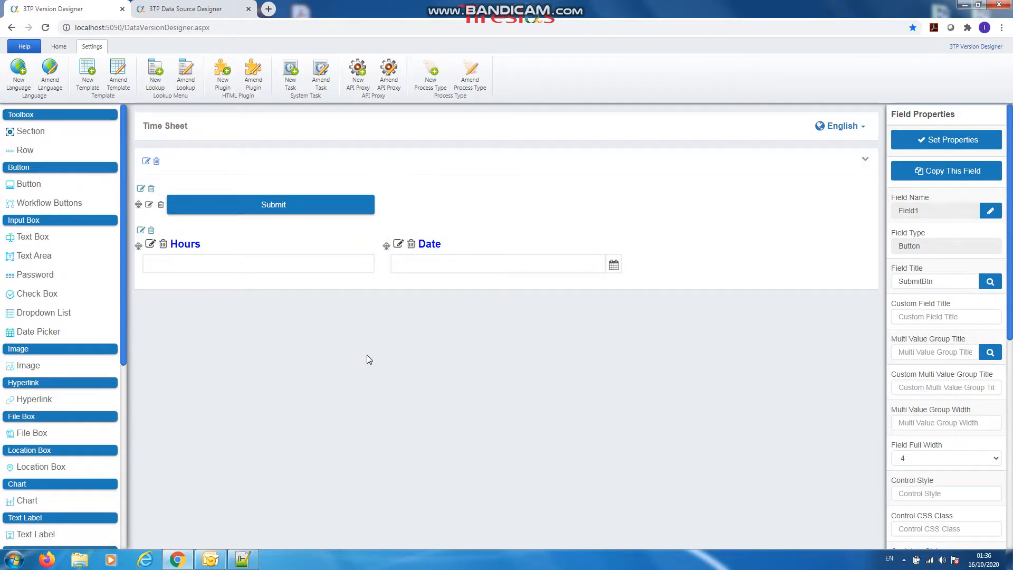
- Open the version code and insert seven blank lines after the FieldHours_0 assignment in OnFieldValueChanged
click(59, 47)
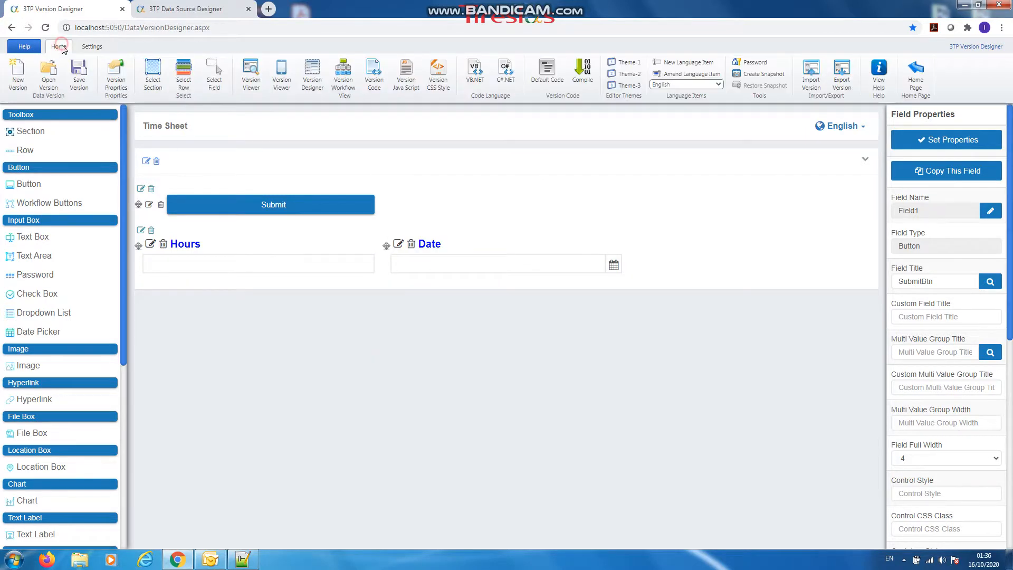
click(373, 78)
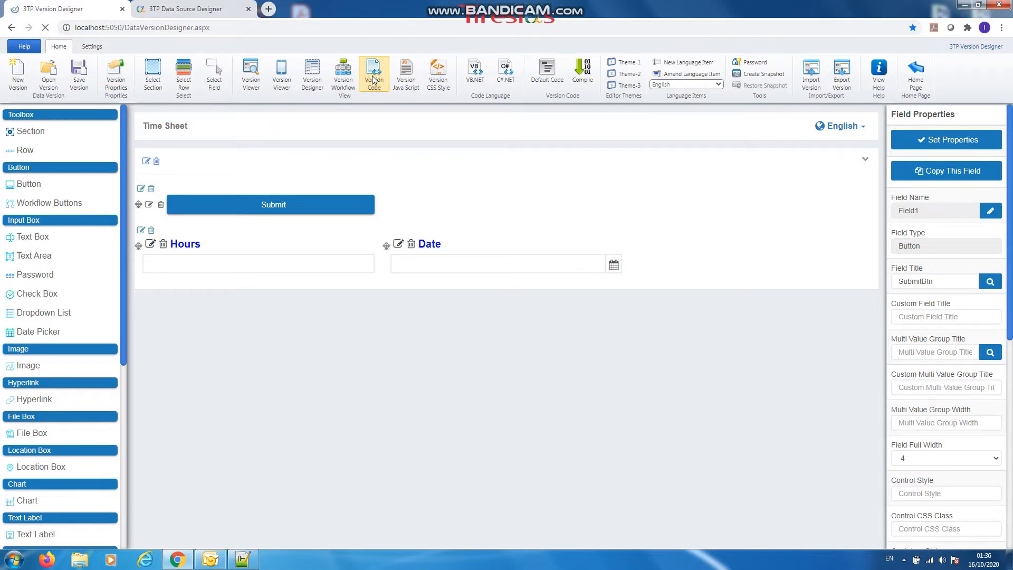
click(135, 195)
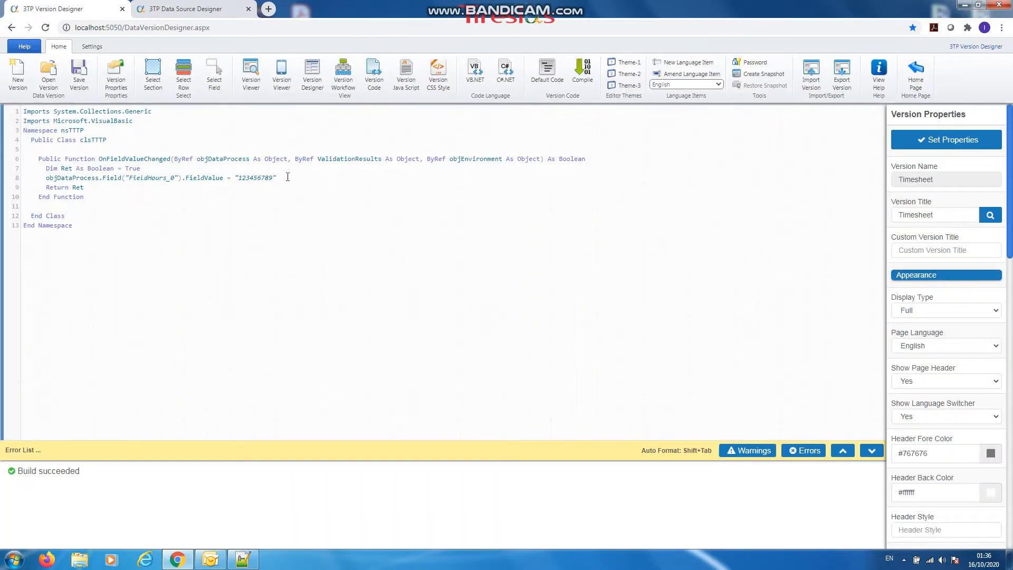
click(288, 177)
key(Return)
key(Return)
key(Return)
key(Return)
key(Return)
key(Return)
key(Return)
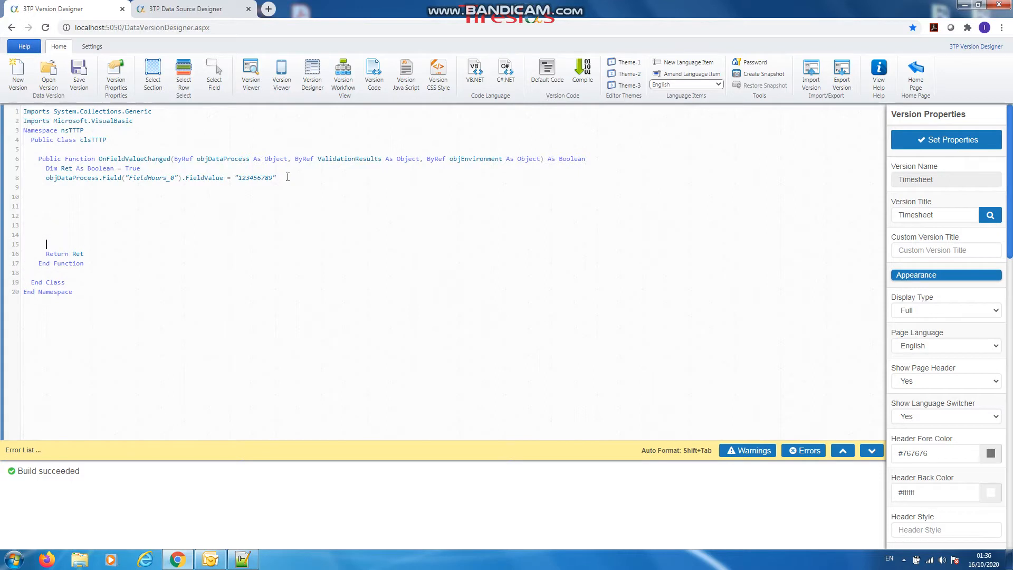
- In Notepad++, select the Timesheet name in the notes, and select "Customer" in the CreateObject call of the insert snippet
click(242, 559)
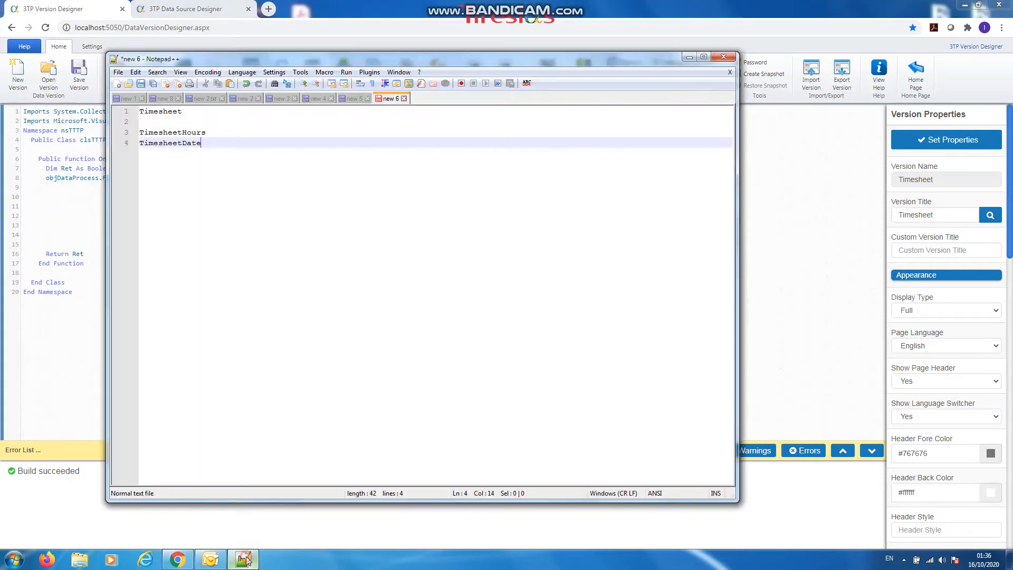
double_click(160, 111)
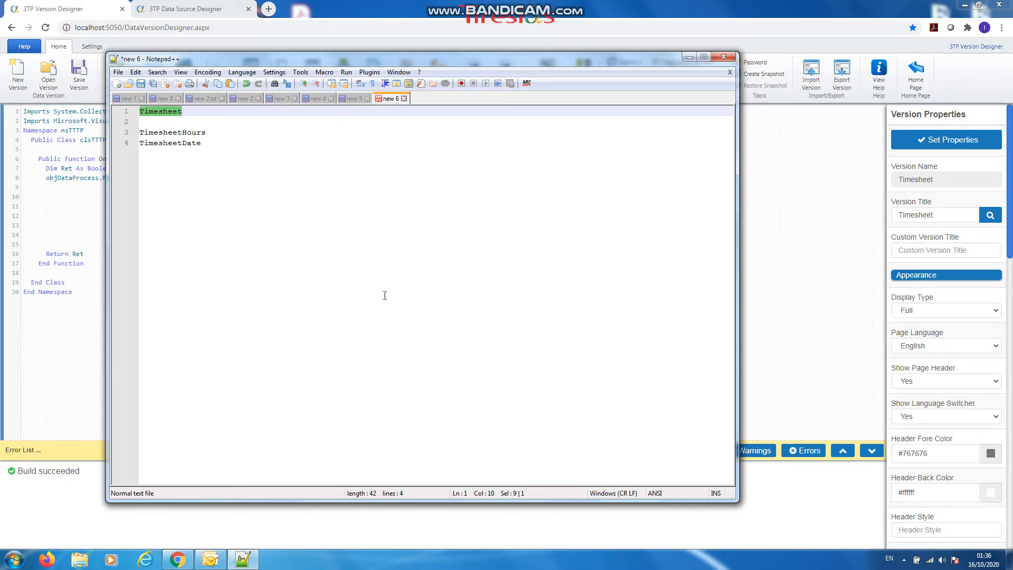
click(353, 100)
double_click(429, 111)
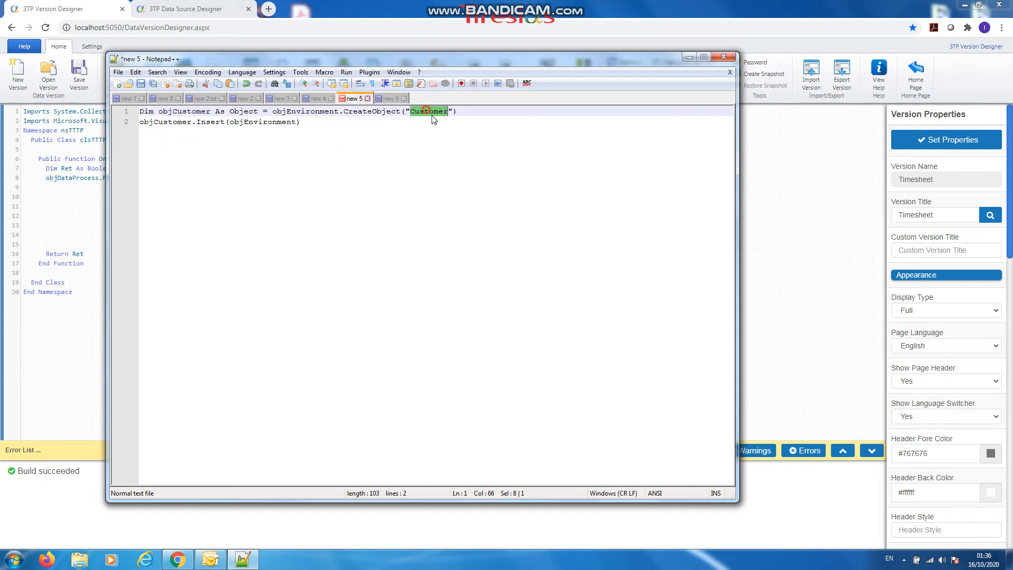